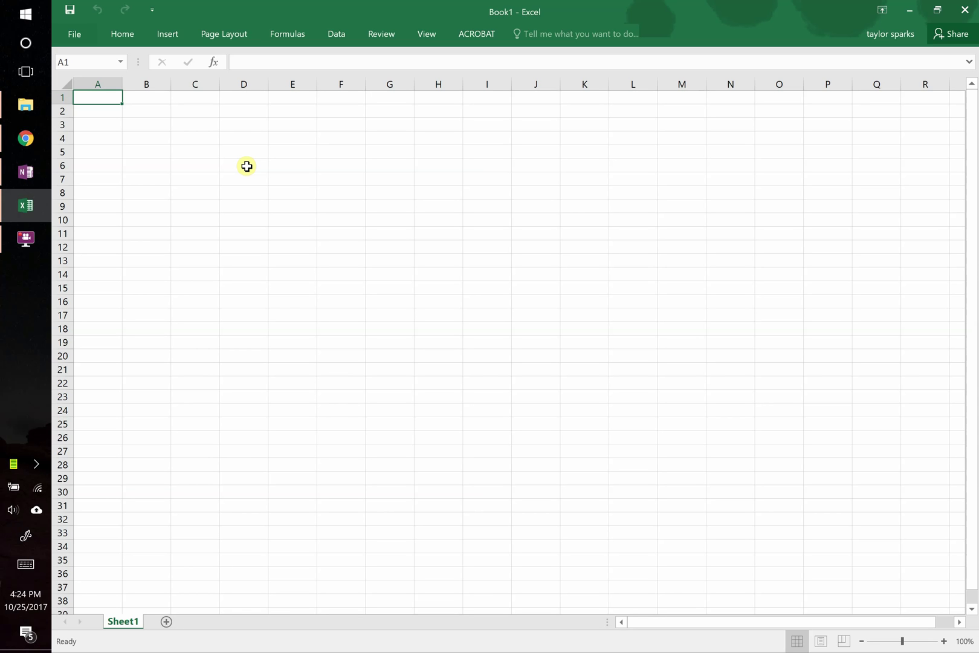
Enter sample labels A1 to A4 in column A and extend the series down to A30
text(A1)
key(Return)
text(A1)
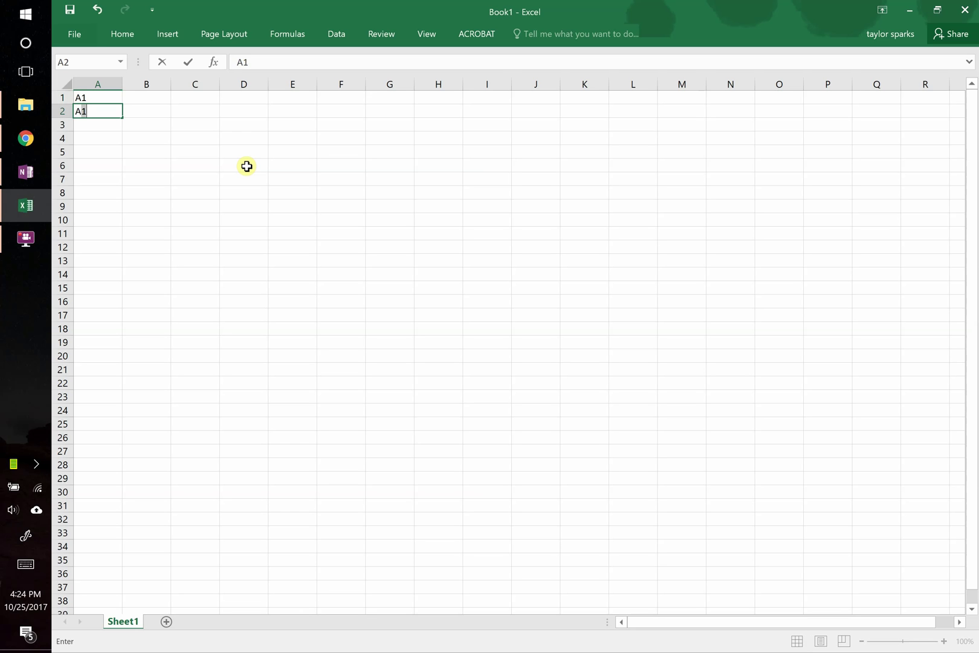
key(BackSpace)
text(2)
key(Return)
text(A3)
key(Return)
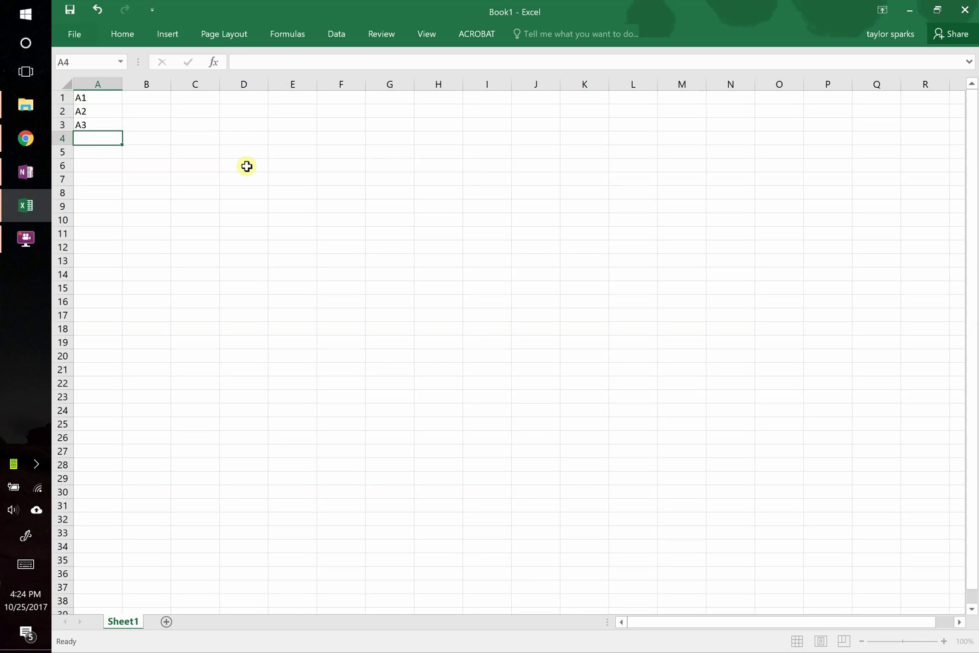
text(A4)
key(Return)
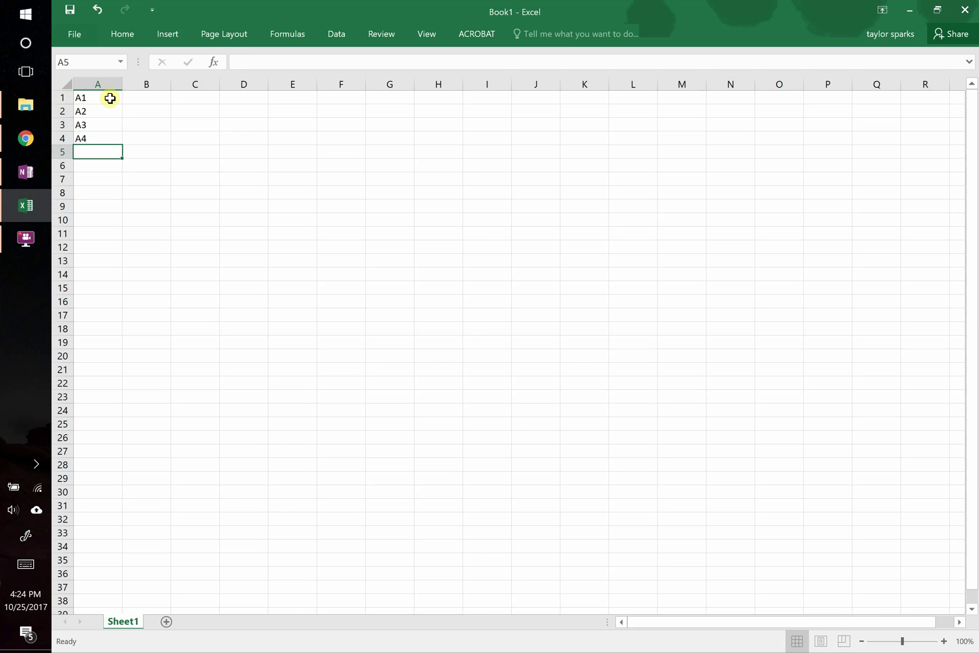
drag(107, 99, 107, 503)
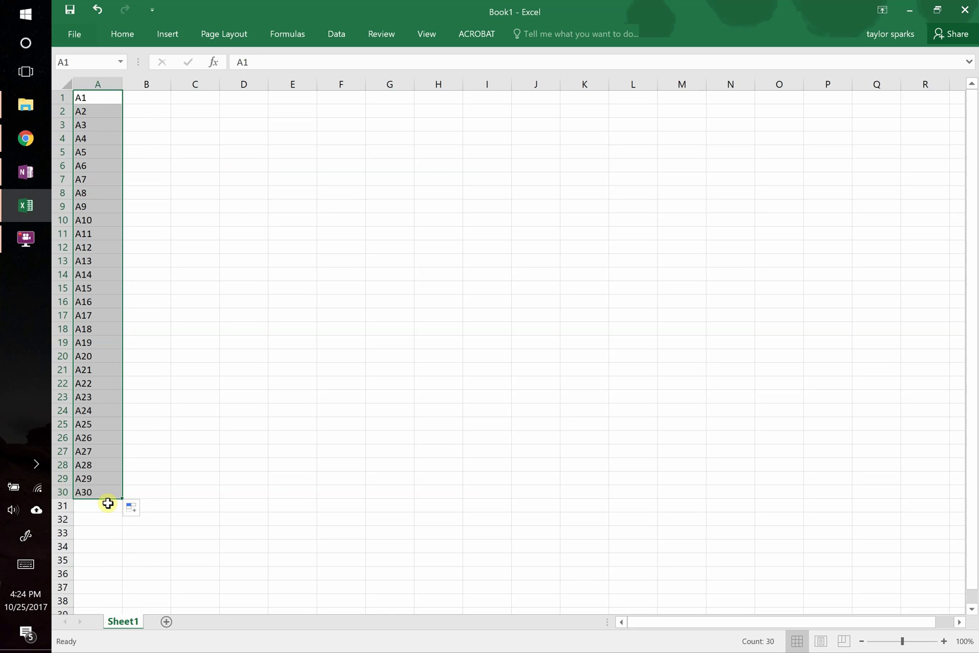
Insert a blank top row and head column B 'stress they failed at'
click(151, 274)
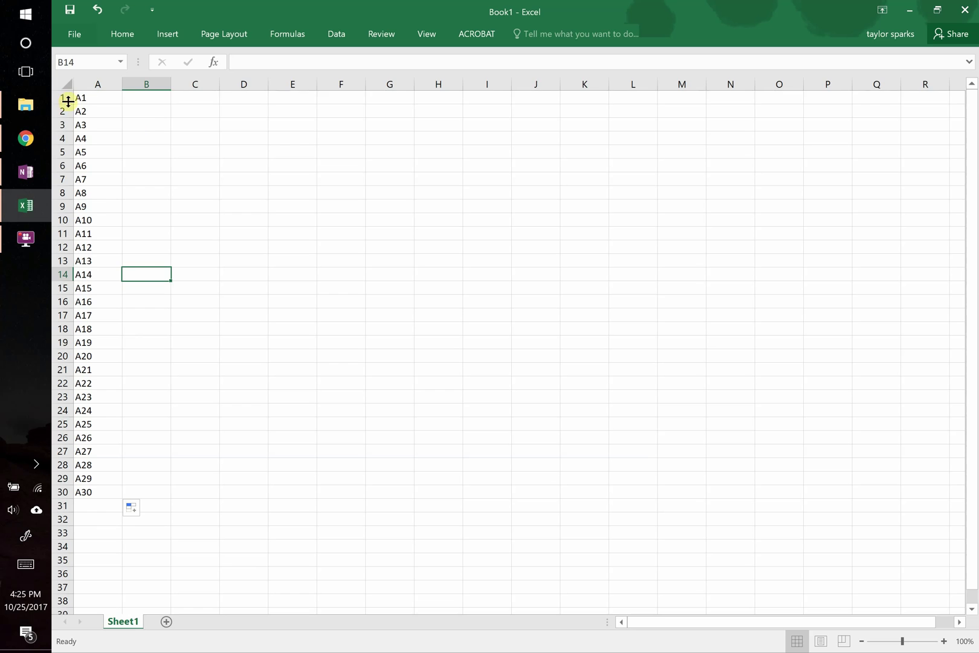
click(67, 98)
right_click(67, 99)
click(100, 194)
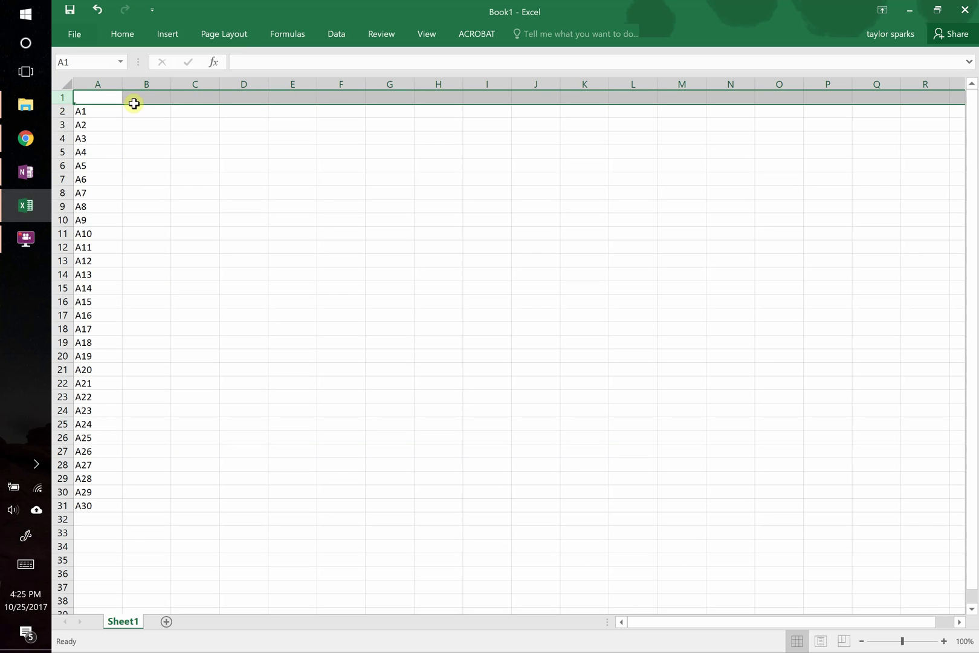
click(141, 97)
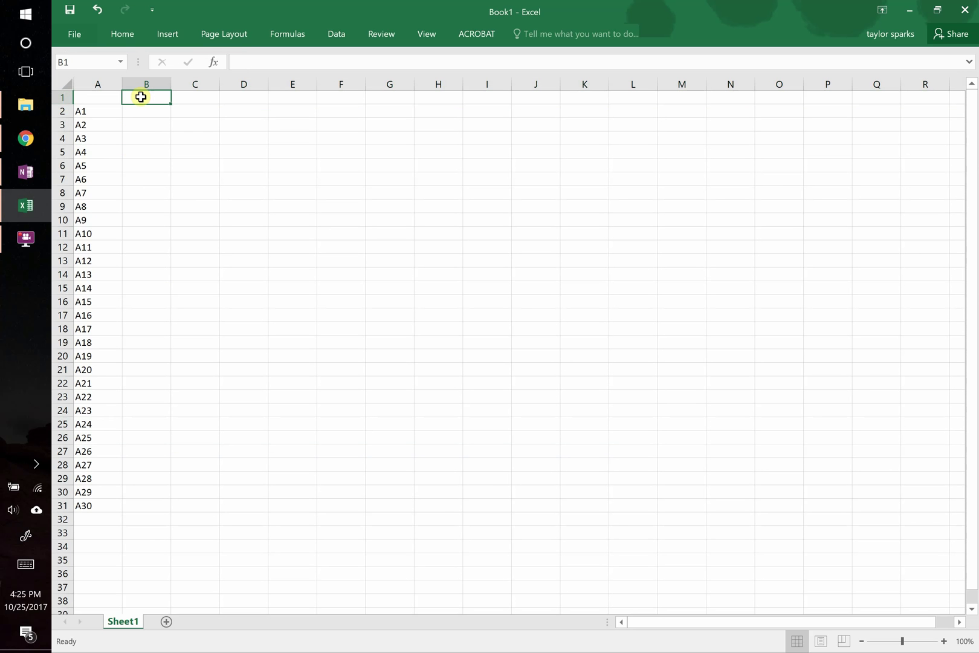
text(stress they fai)
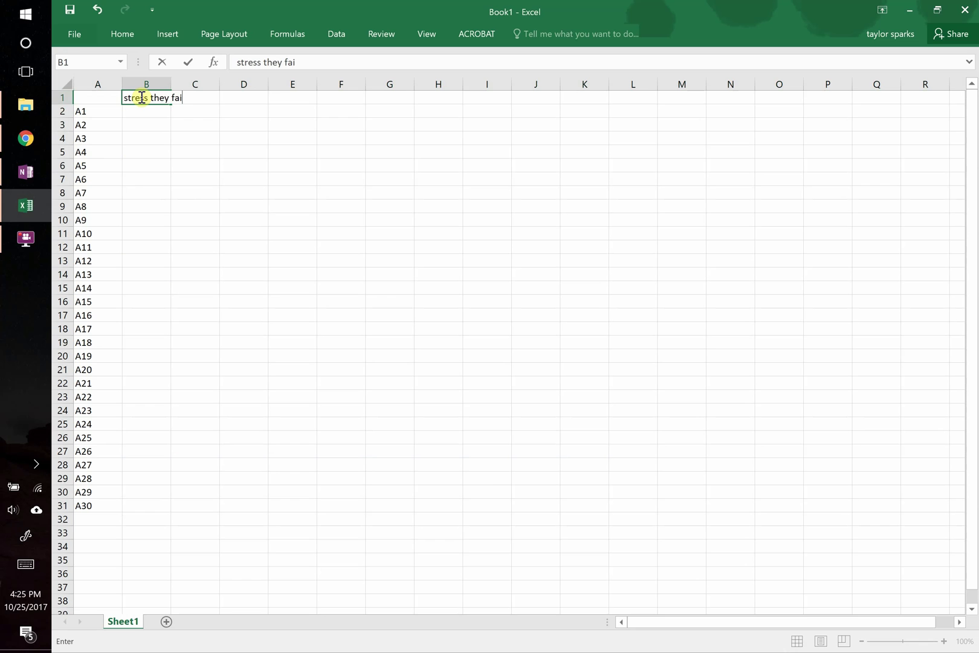
text(led at)
key(Return)
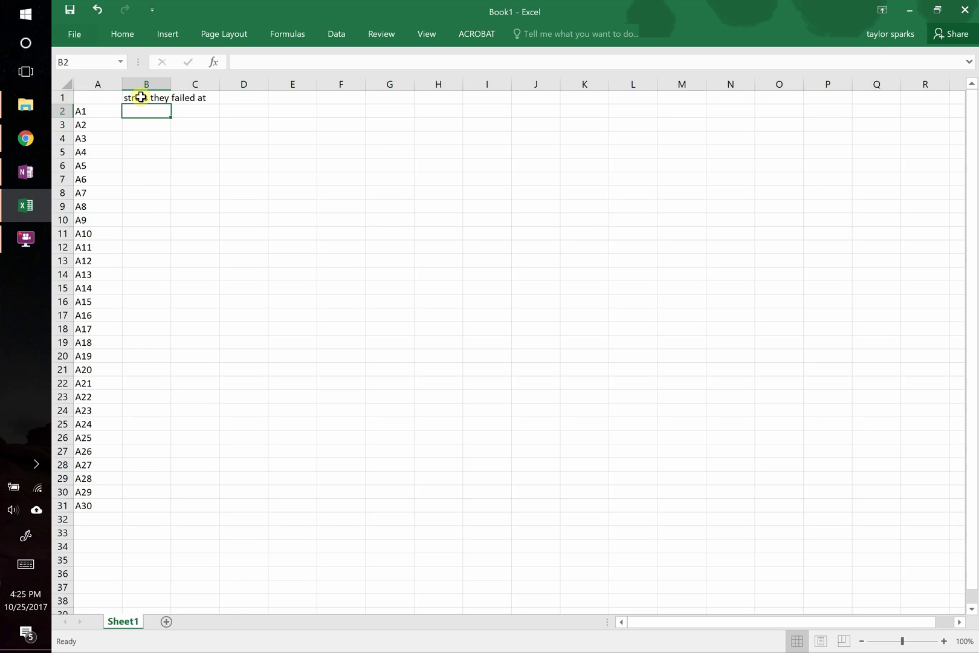
Fill B2:B31 with =RANDBETWEEN(100,500) random stress values
text(=RAND)
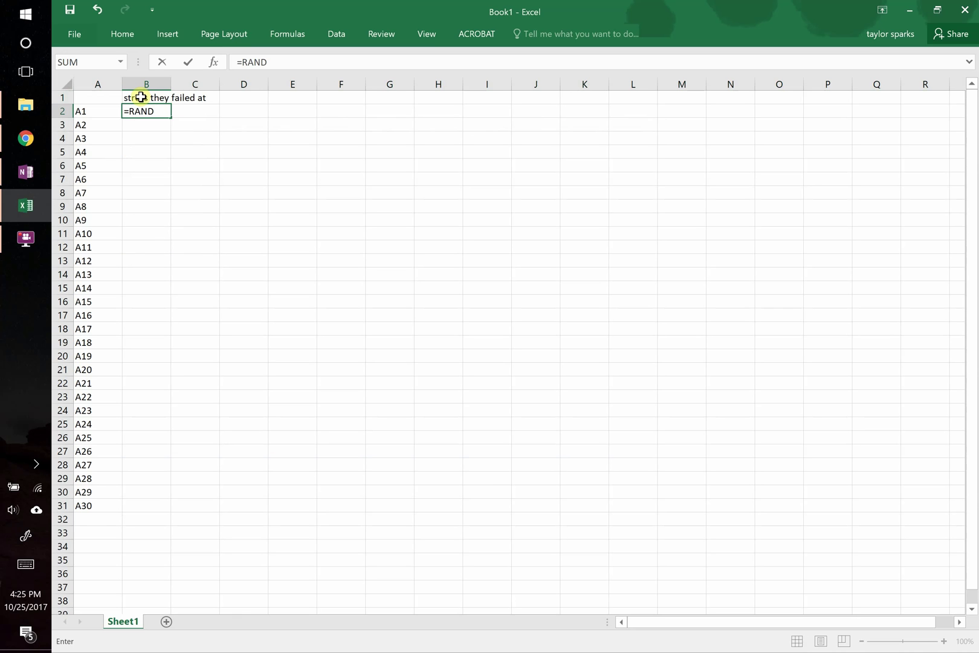
text(B)
key(Tab)
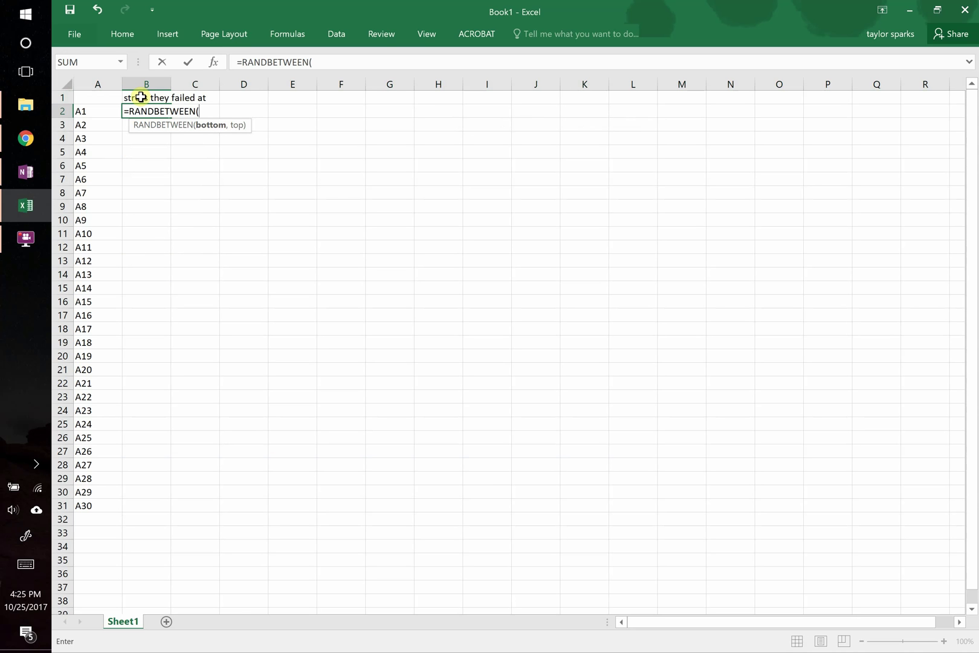
text(100,500)
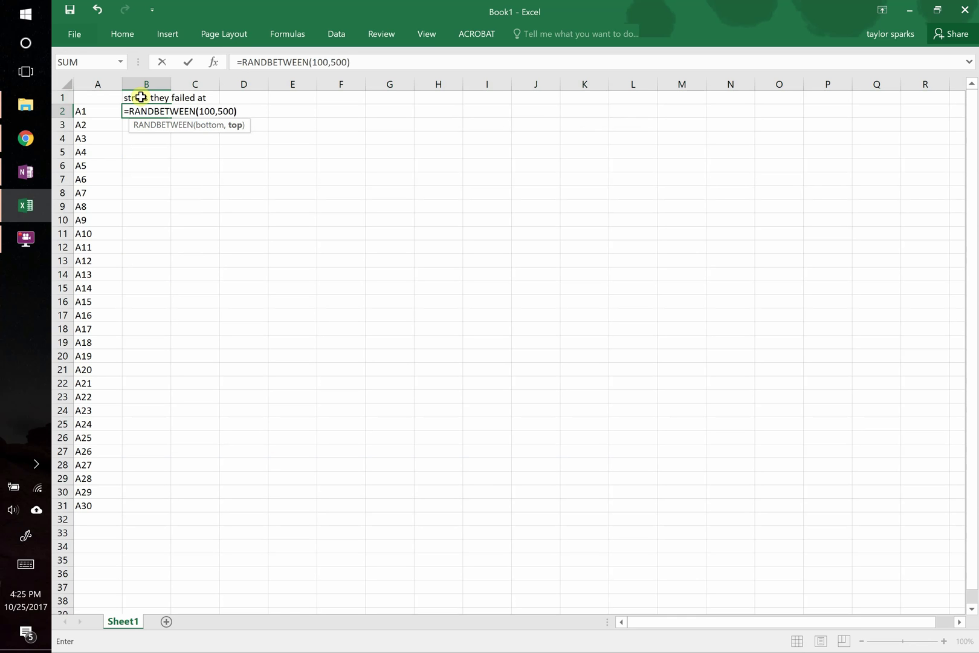
key(Return)
click(152, 110)
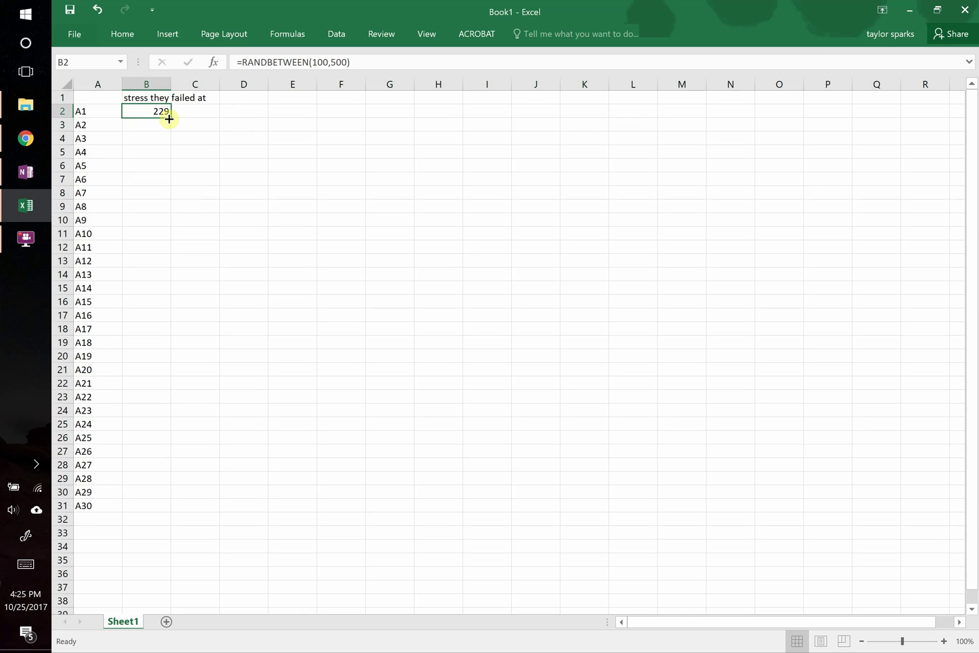
double_click(169, 119)
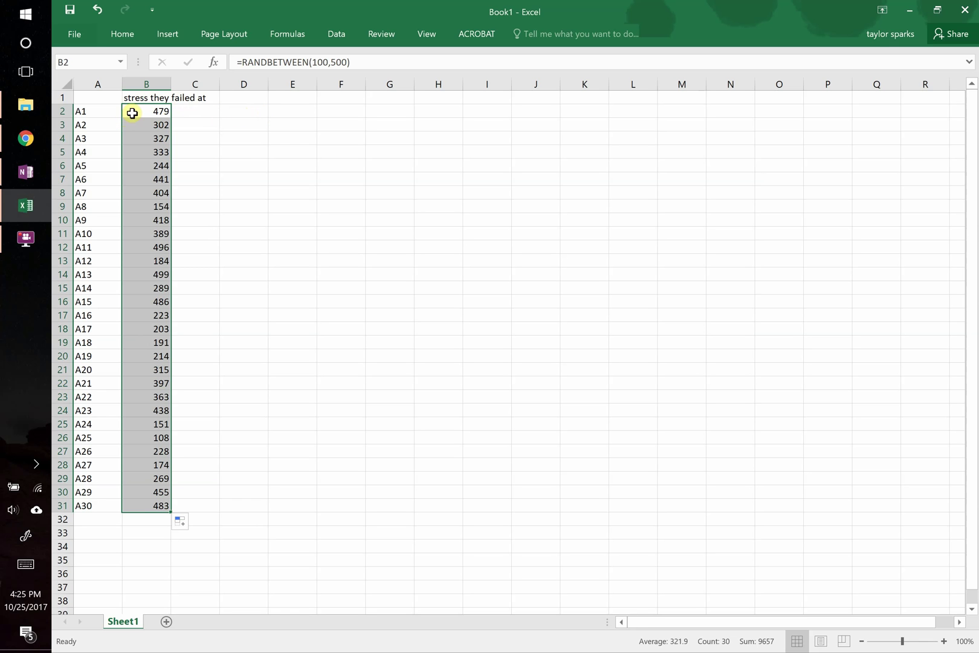
Copy the stress values B2:B31 and paste them as values only into column E
drag(131, 113, 137, 505)
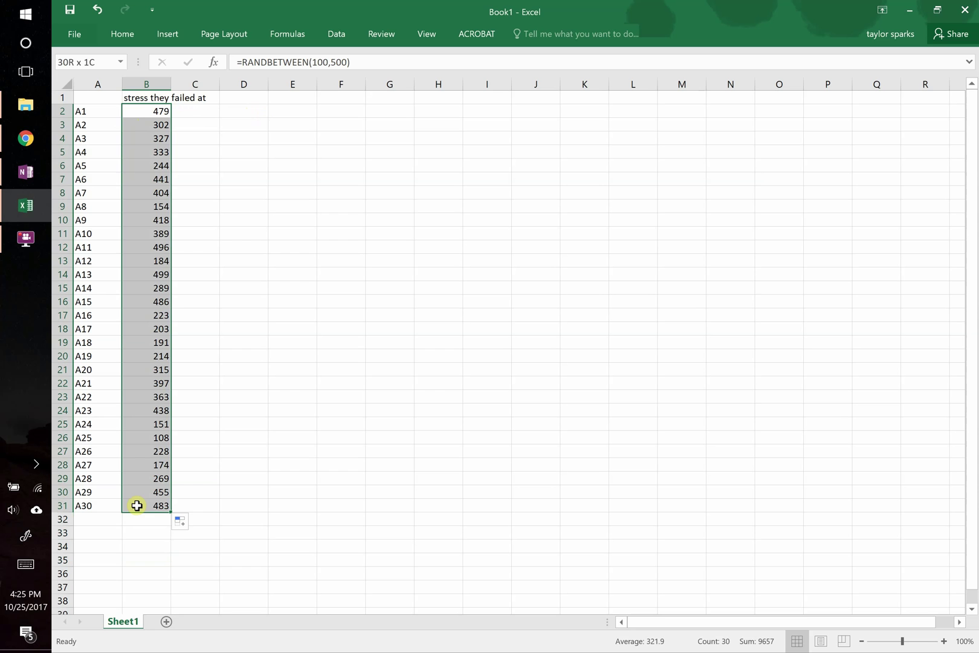
key(ctrl+c)
click(290, 111)
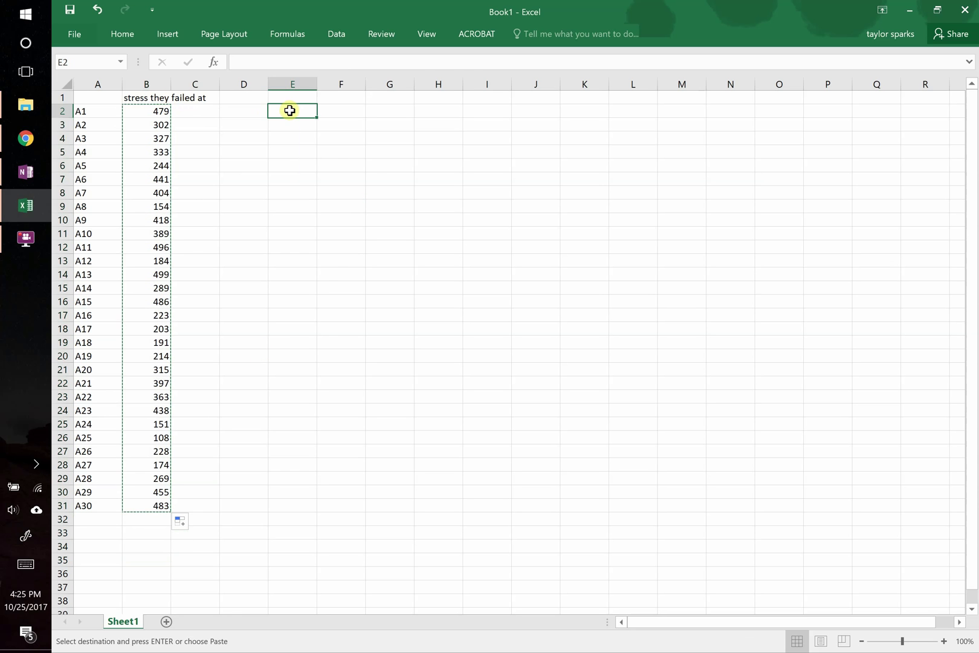
right_click(290, 110)
click(315, 188)
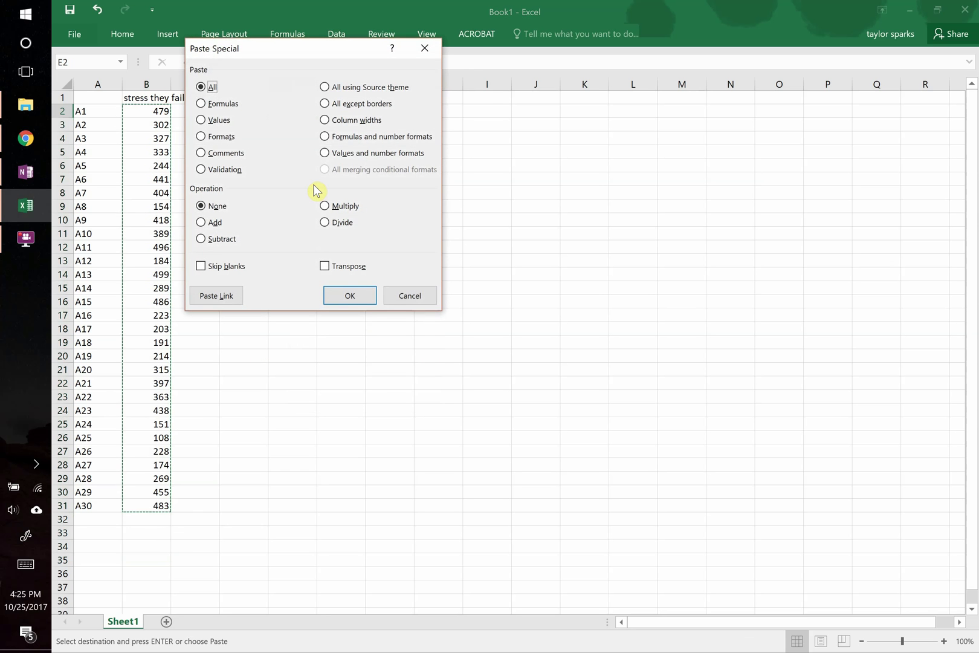
click(202, 120)
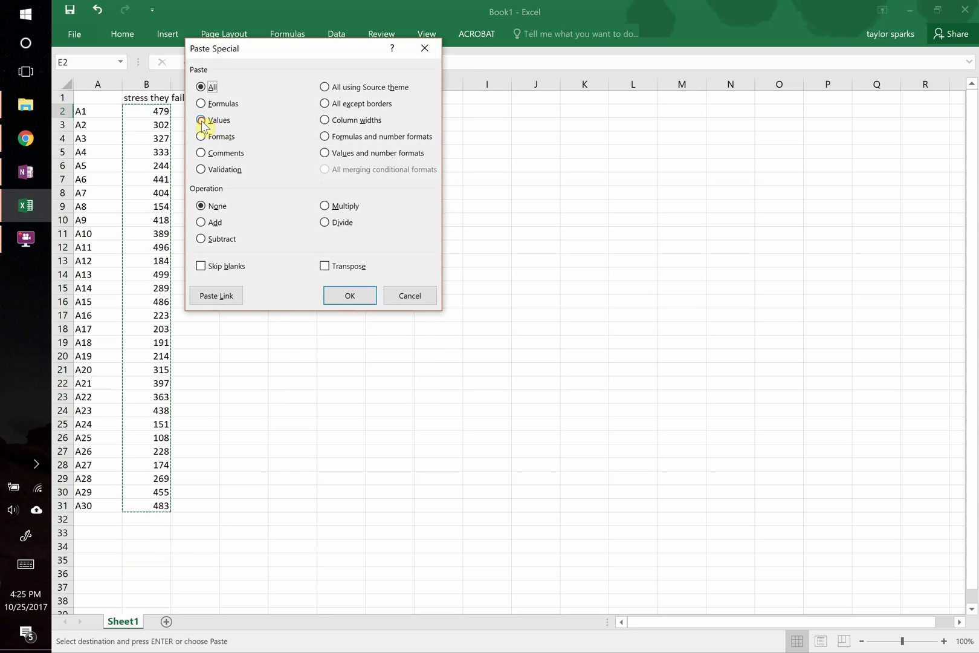
click(367, 295)
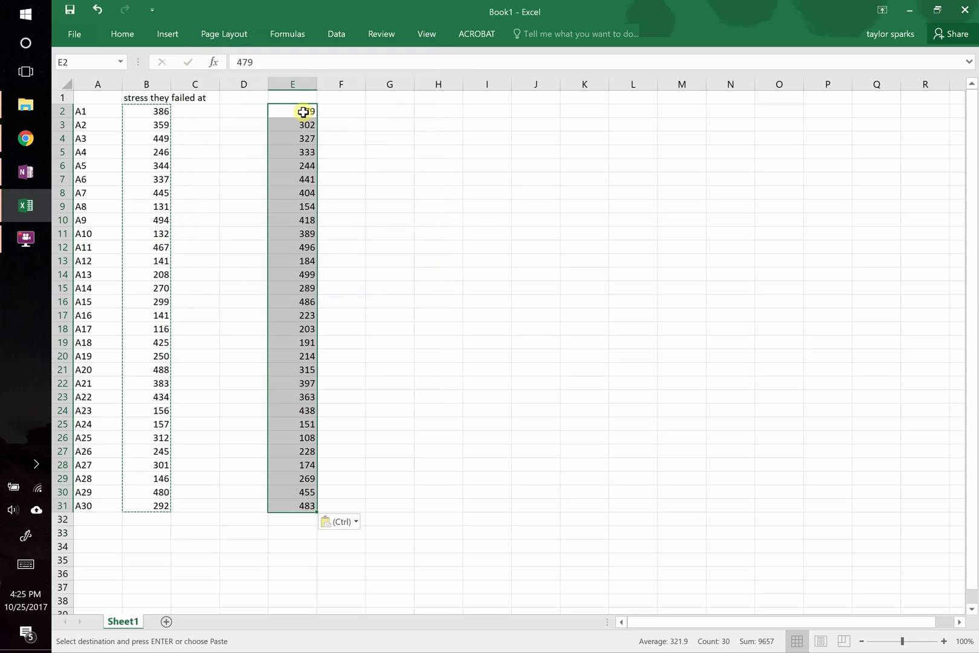
Number ranks 1 to 30 down column D from D2
click(252, 111)
text(1)
key(Return)
text(2)
key(Return)
text(3)
key(Return)
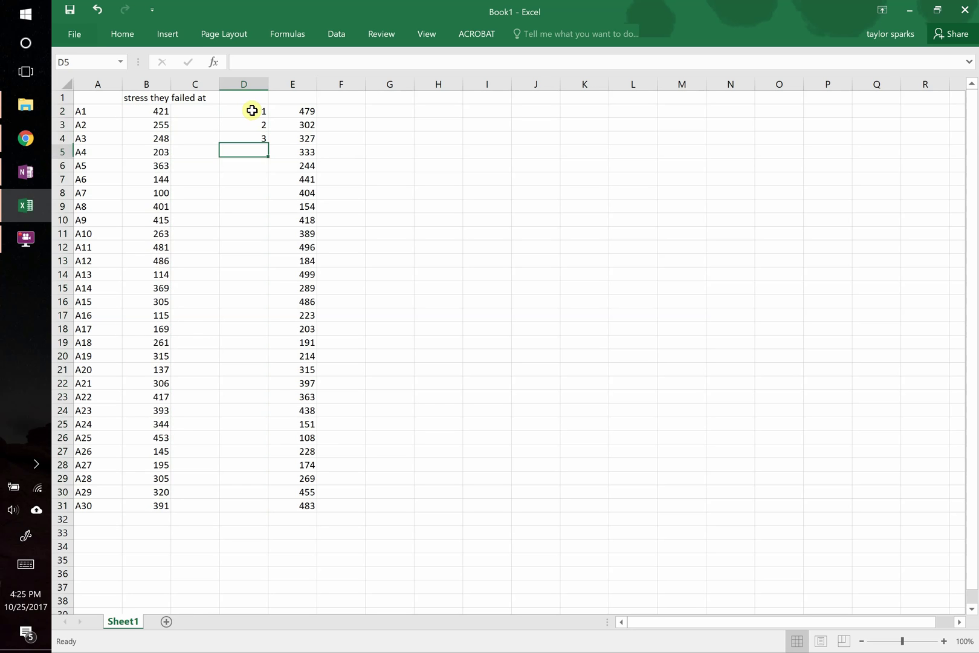
text(4)
key(Return)
drag(253, 111, 259, 156)
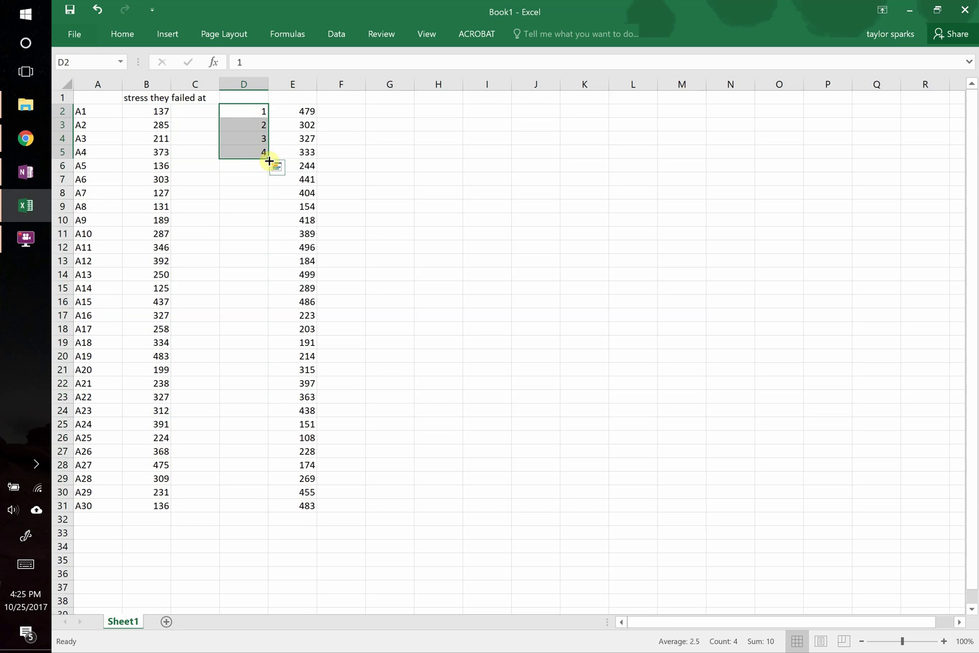
double_click(270, 160)
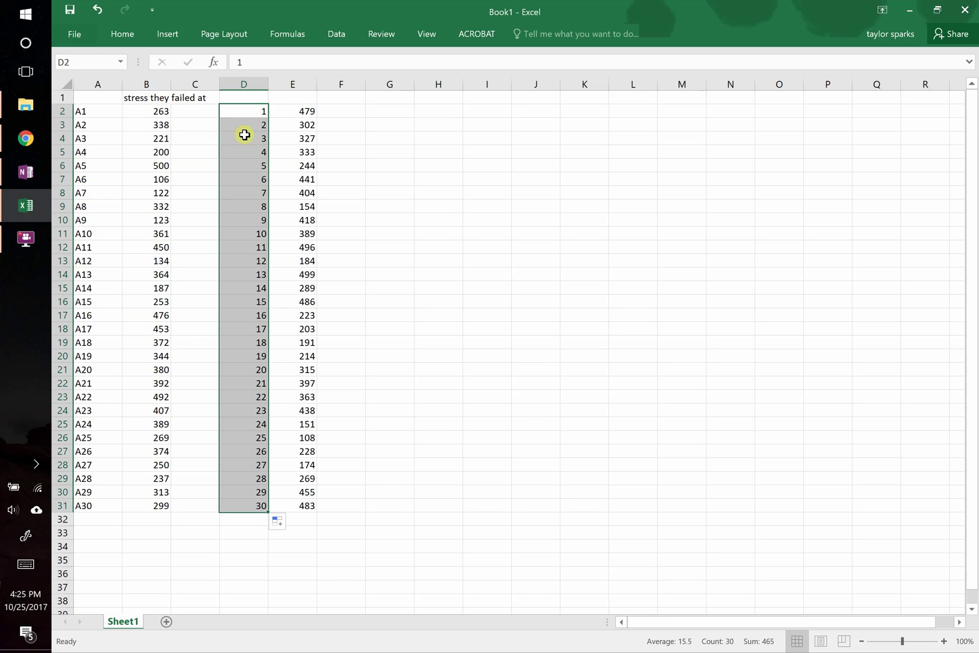
click(342, 181)
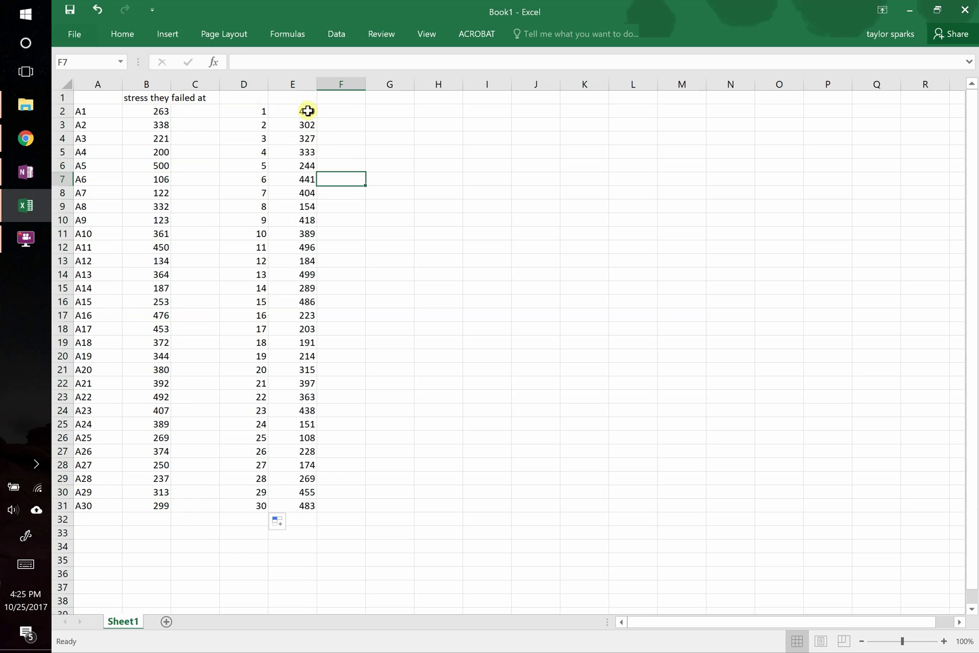
Sort the column E stress values smallest to largest, leaving other columns unchanged
drag(308, 111, 302, 502)
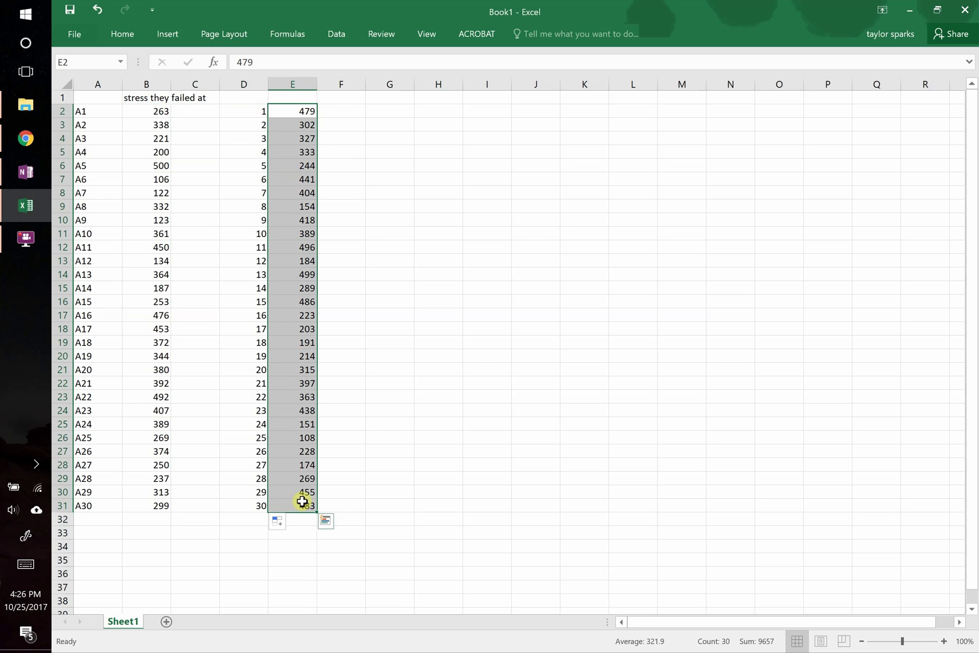
right_click(304, 402)
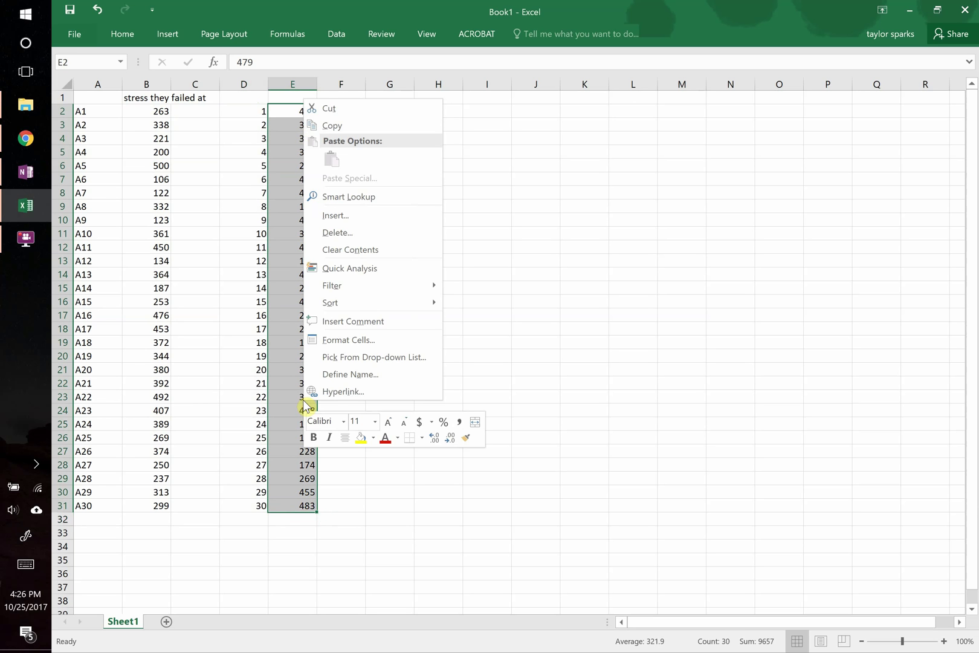
mouse_move(433, 307)
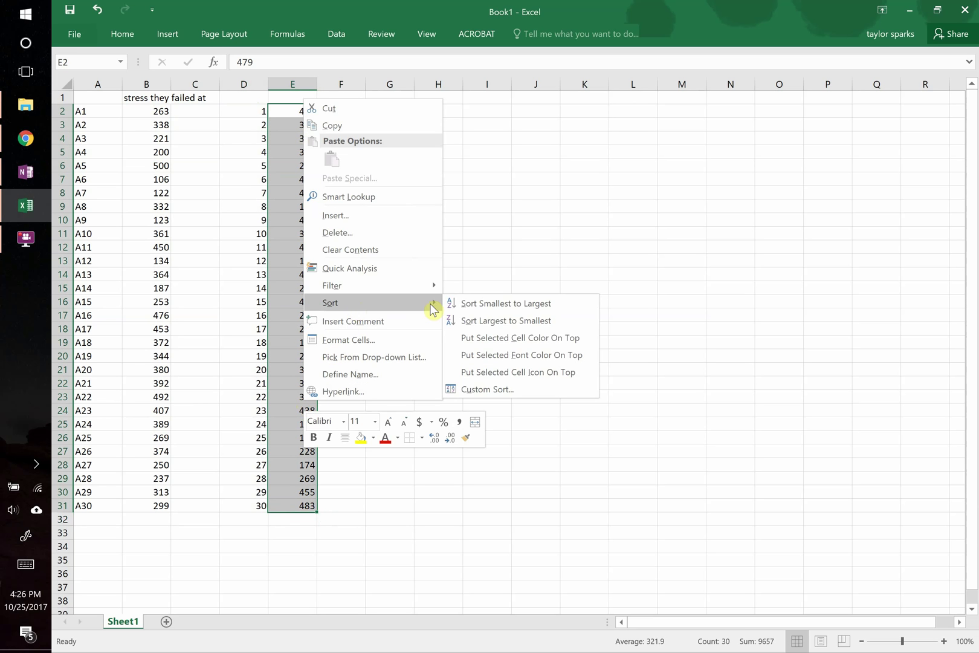
click(472, 306)
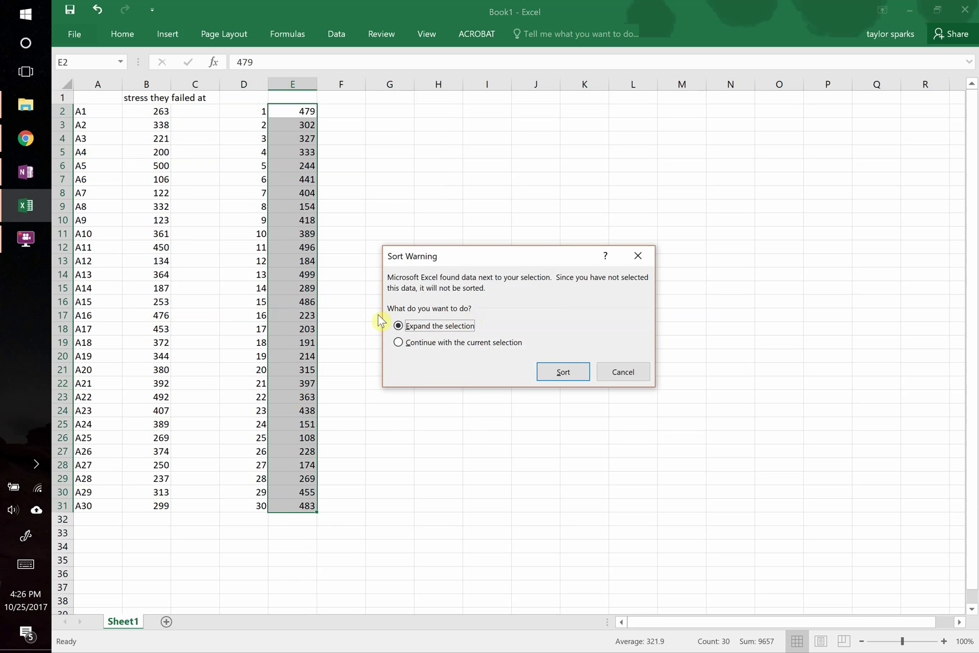
click(398, 343)
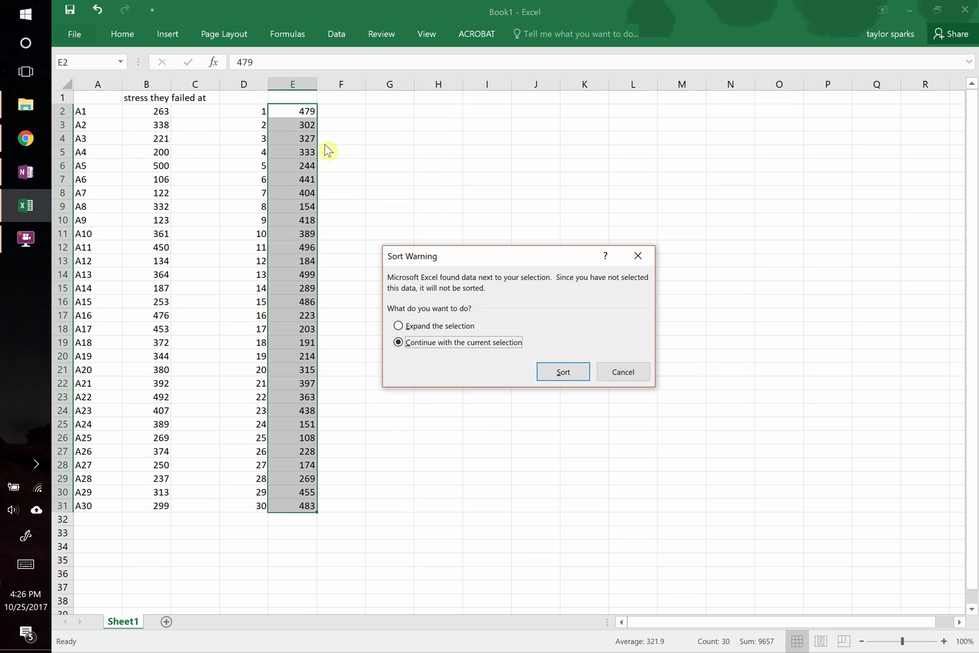
click(562, 371)
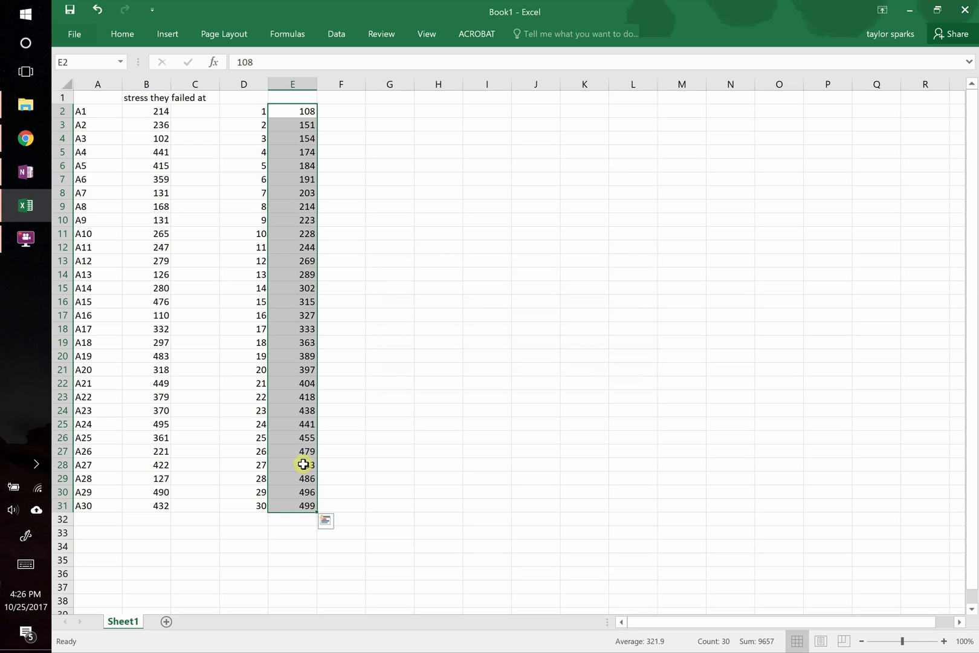
Head column F 'F' and enter the median-rank formula =(D2-0.5)/30 in F2
click(347, 97)
text(F)
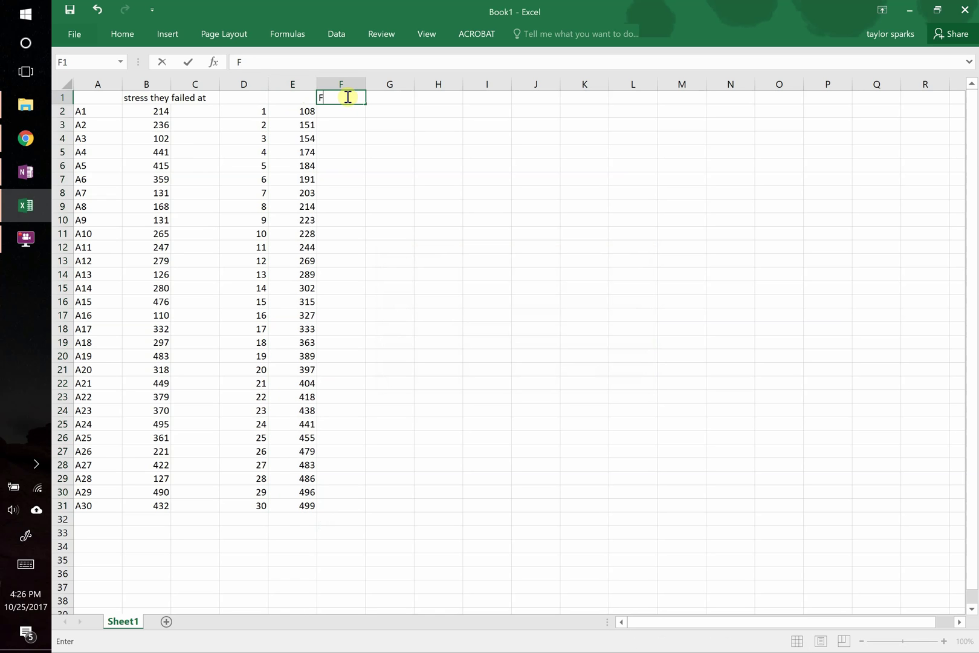
key(Return)
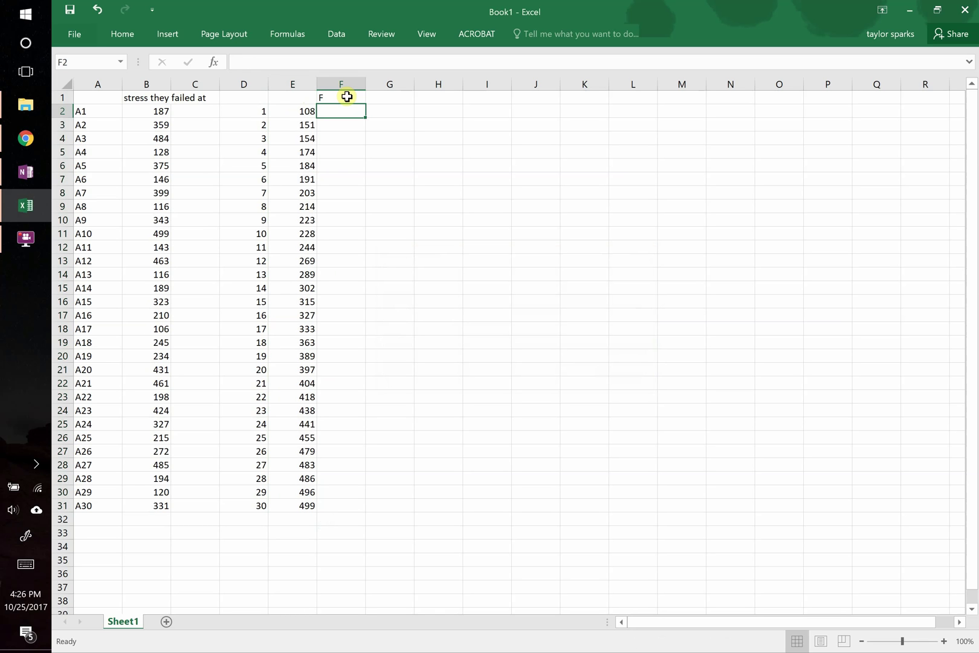
text(=()
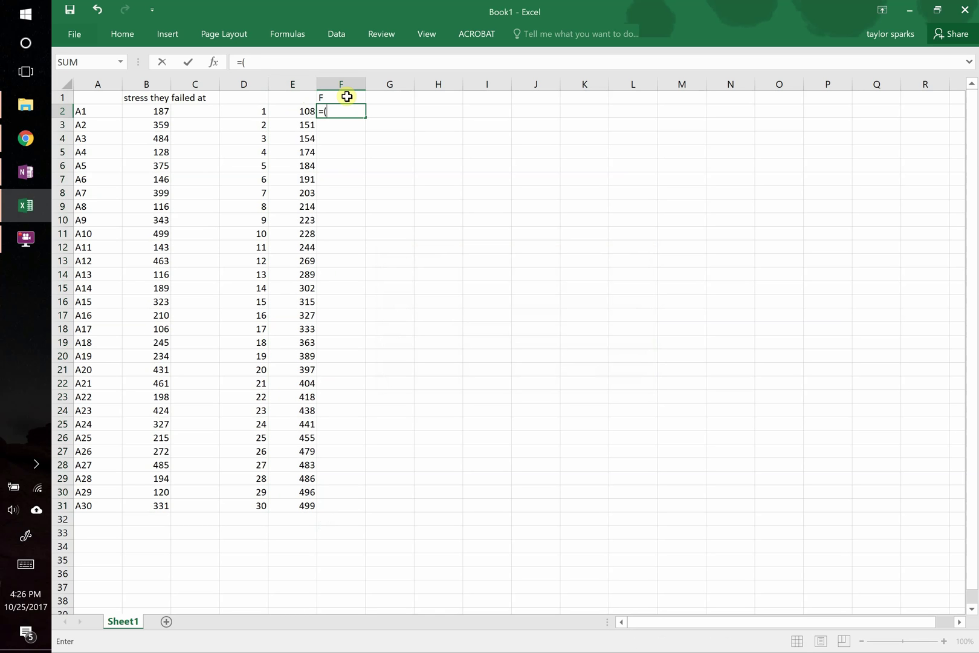
click(243, 62)
click(260, 110)
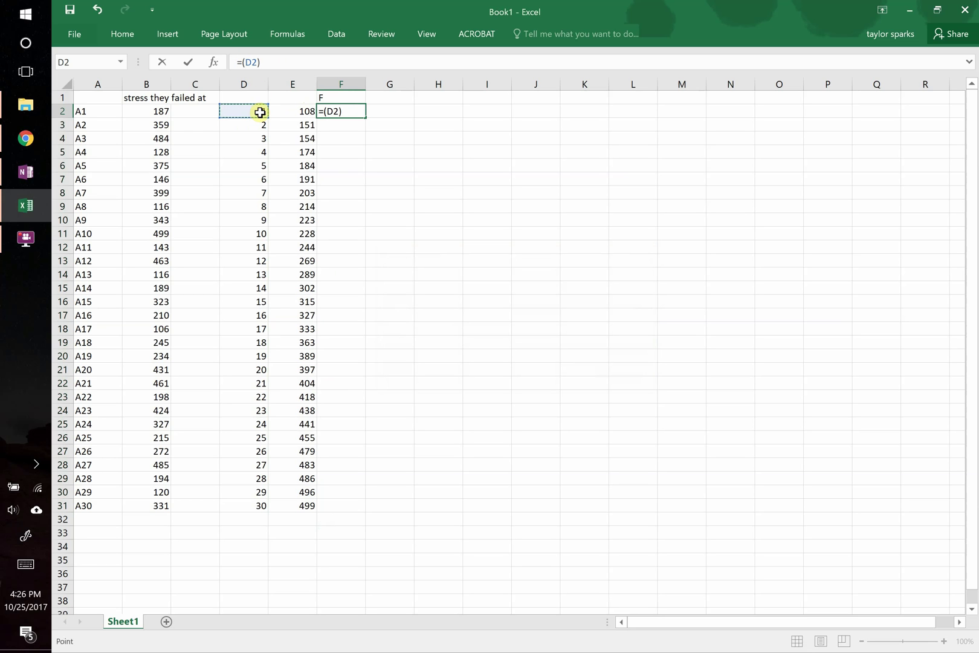
text(-0.5)
click(291, 60)
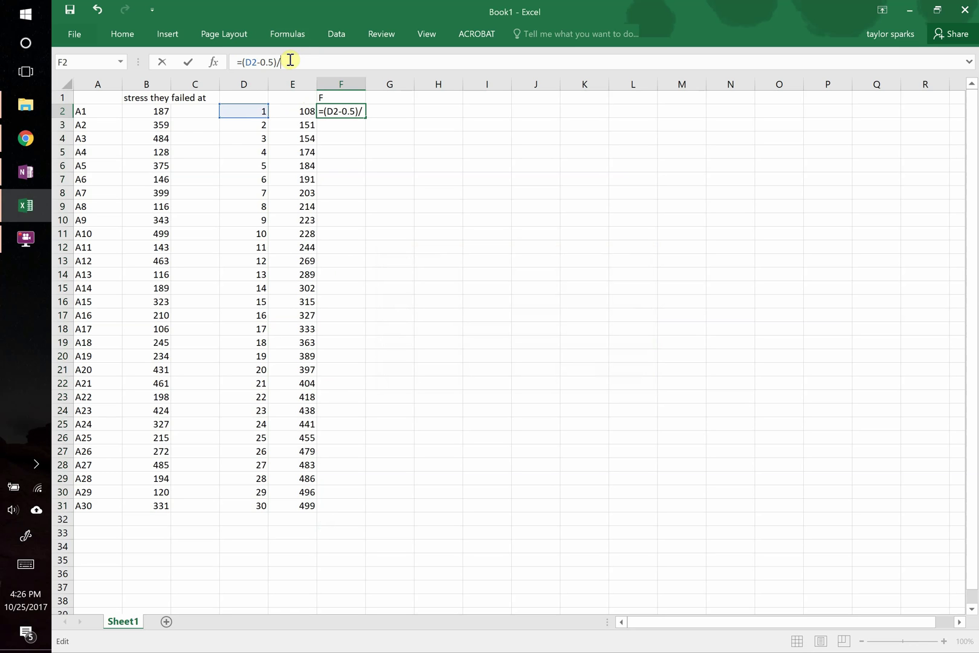
text(/30)
key(Return)
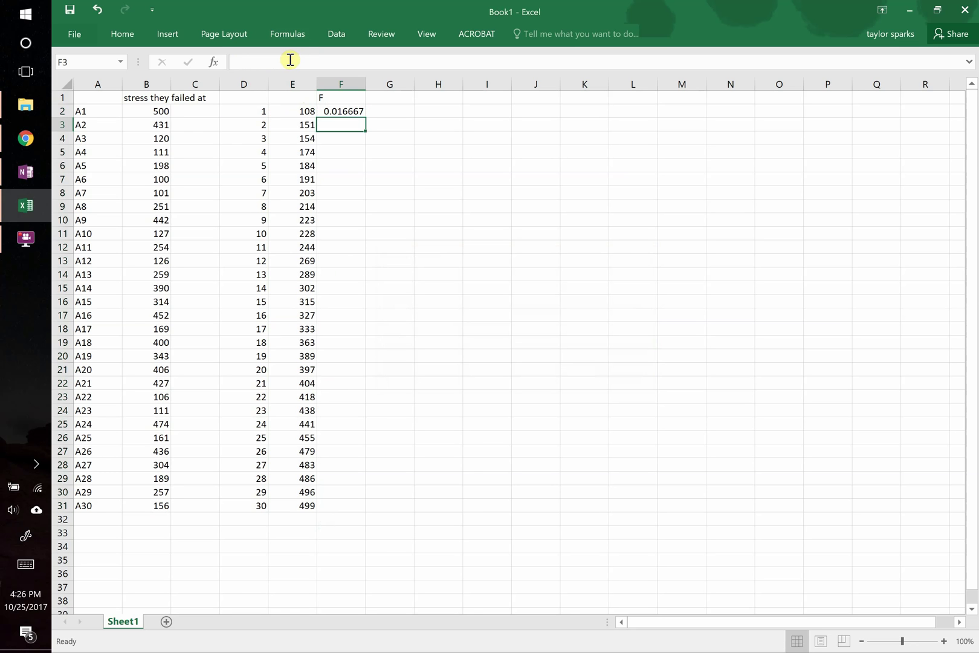
Fill the median-rank formula down to F31 and check its last value
click(352, 114)
drag(364, 117, 343, 509)
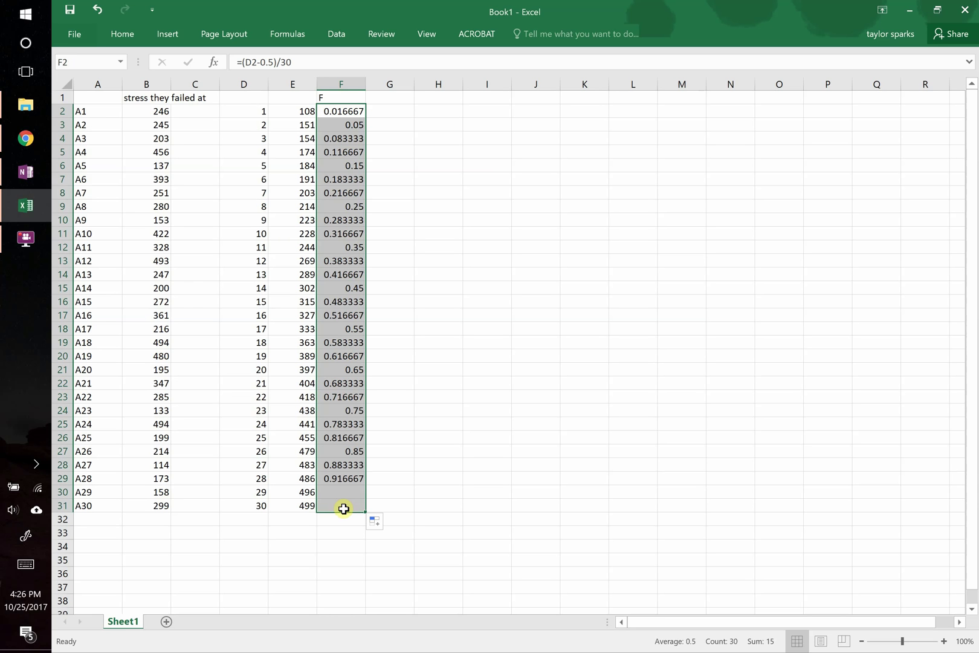
click(297, 506)
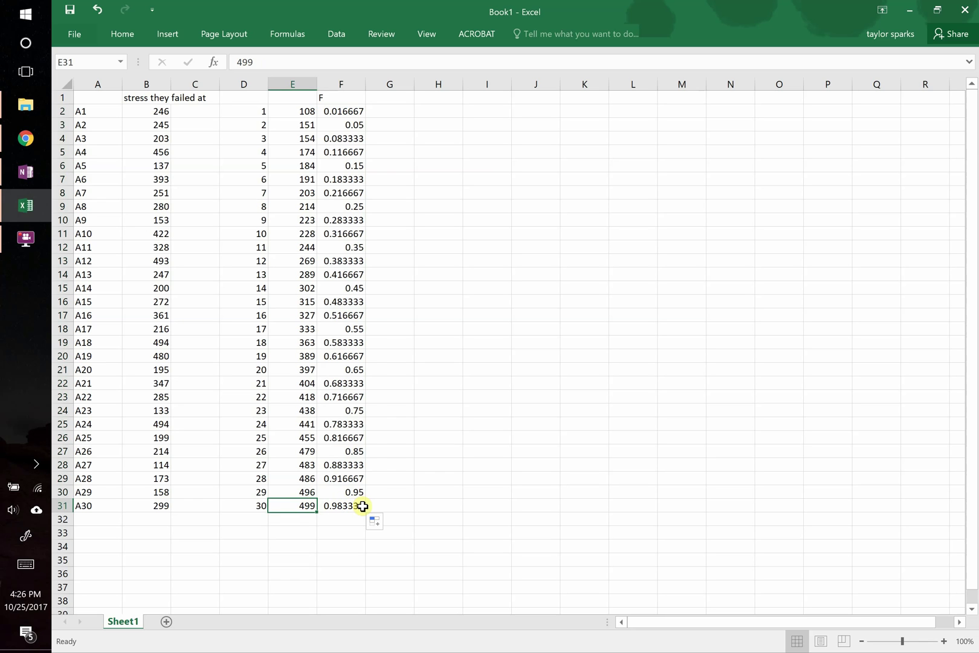
click(362, 506)
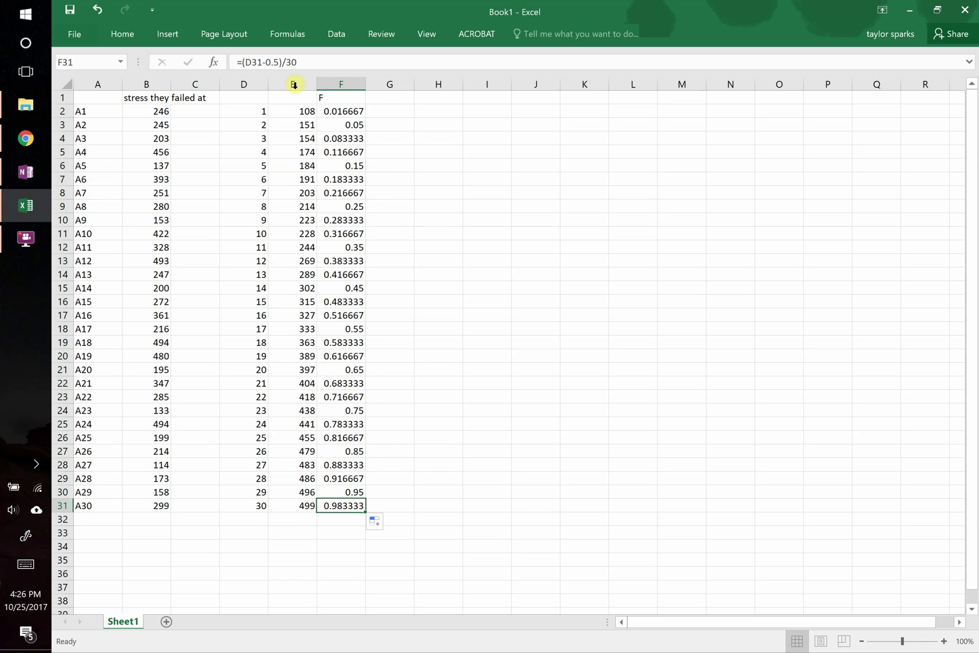
click(270, 61)
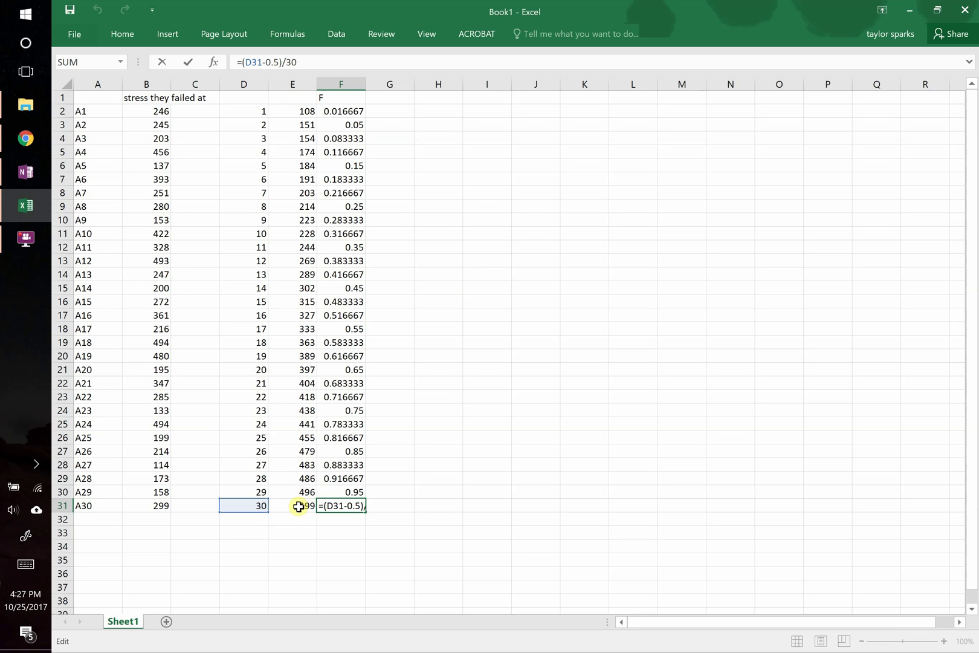
key(ctrl+Return)
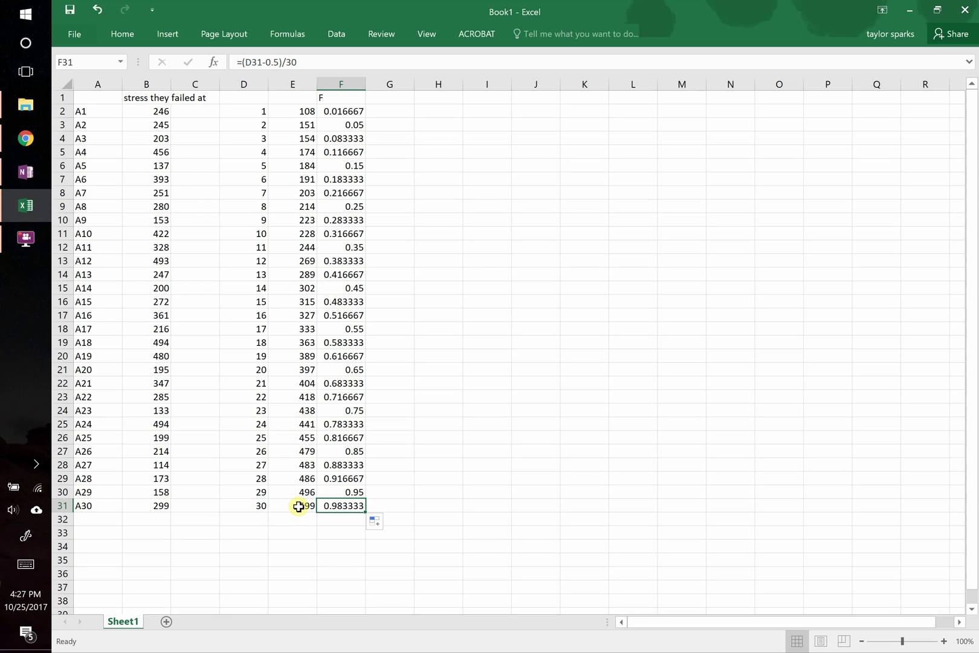
click(284, 114)
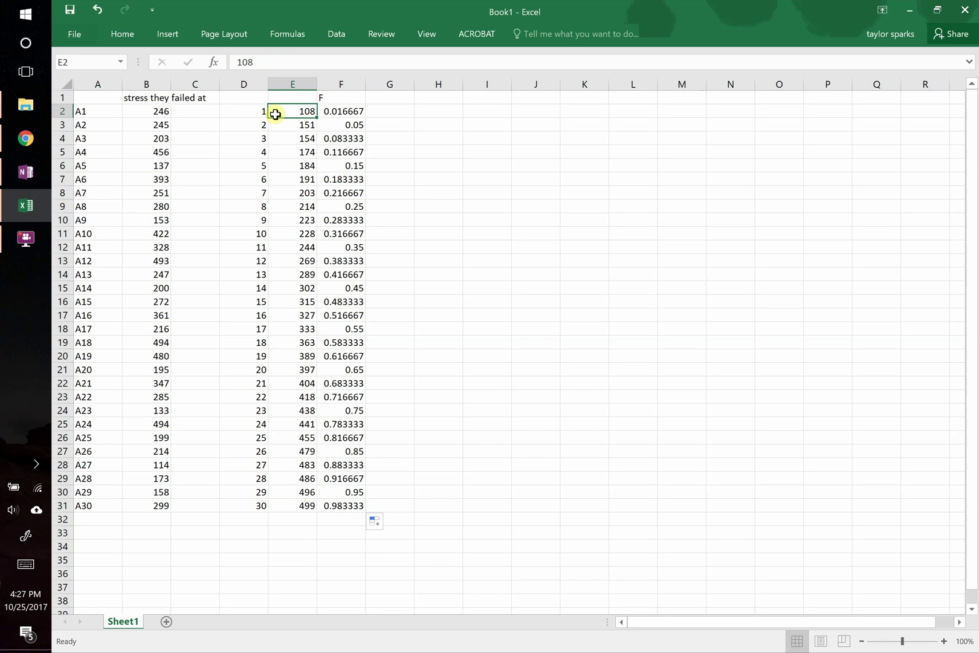
click(354, 112)
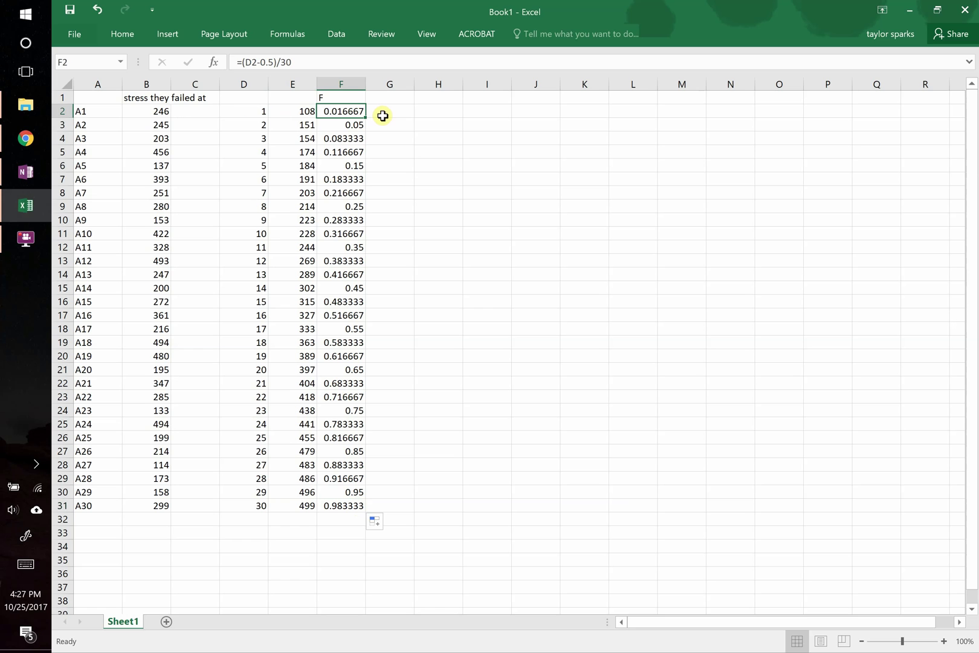
click(254, 62)
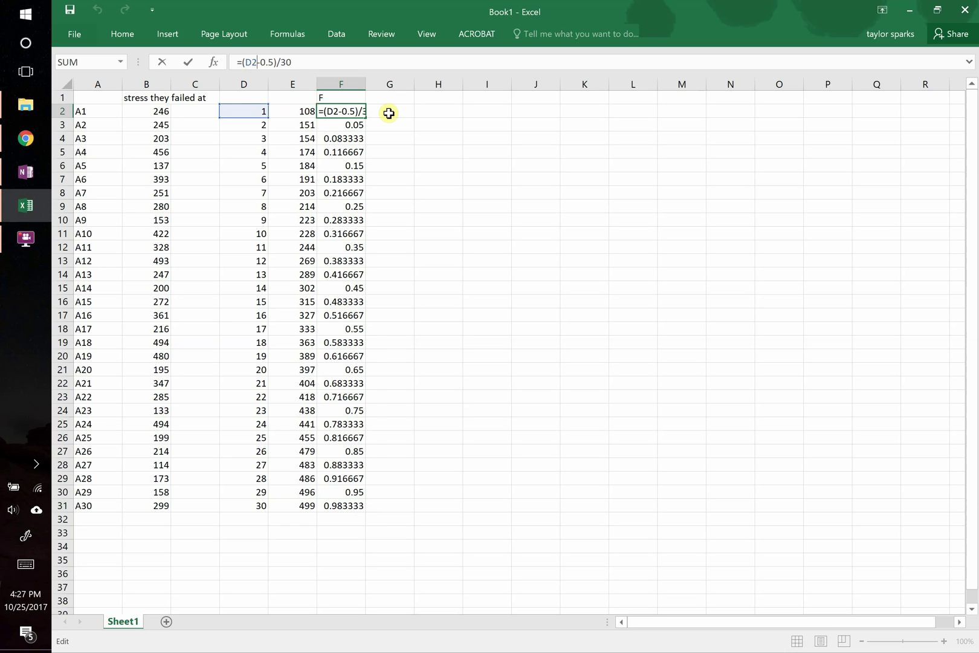
key(Escape)
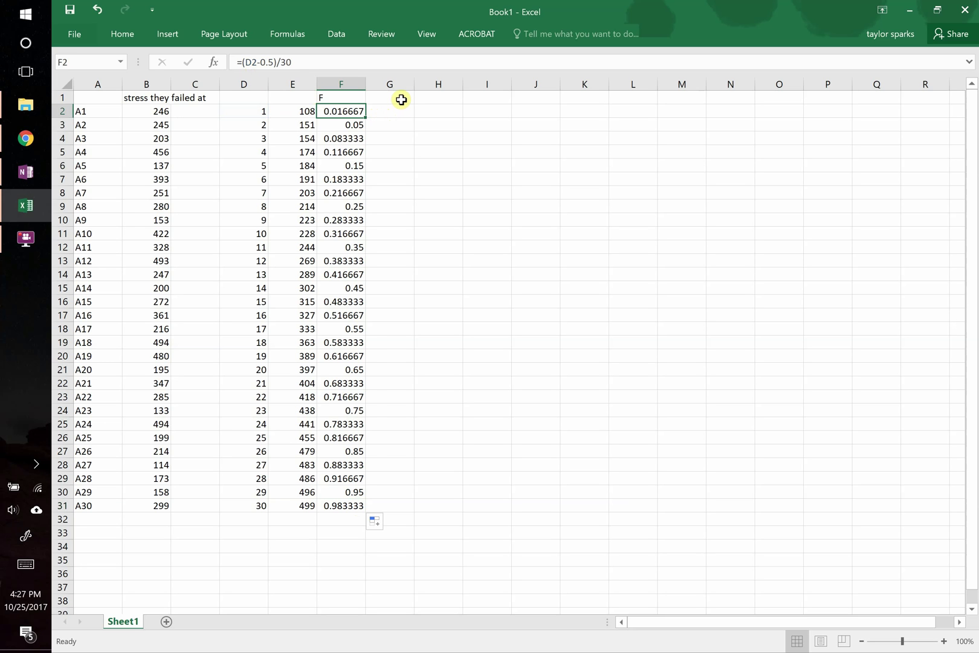
Head H1 '"x" ln(strength at failure)' and I1 '"y" ln(ln(1/(1-F)))', widening column H to fit
click(436, 100)
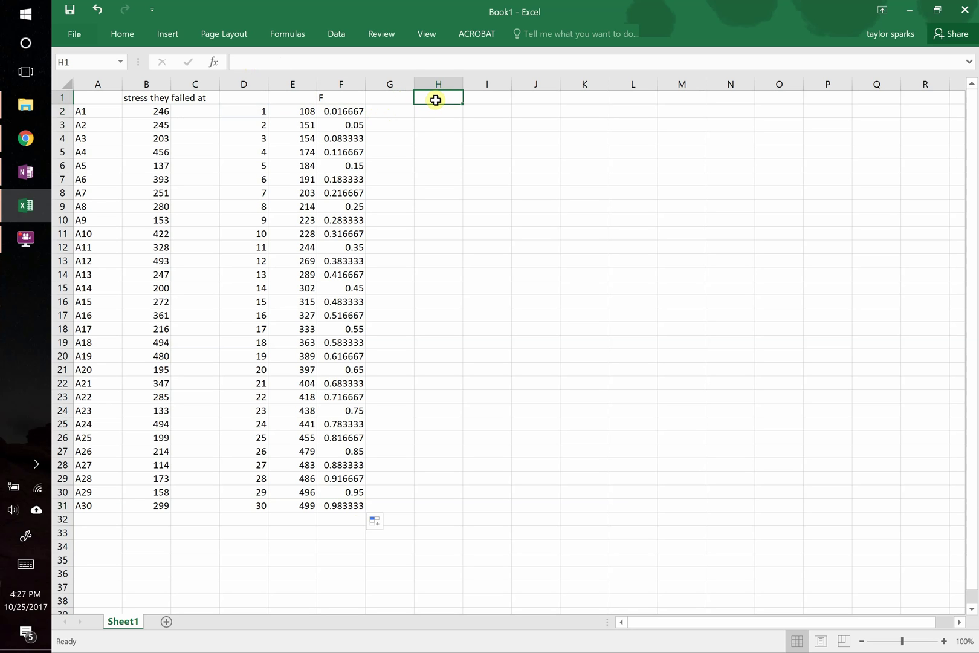
text("x" ln()
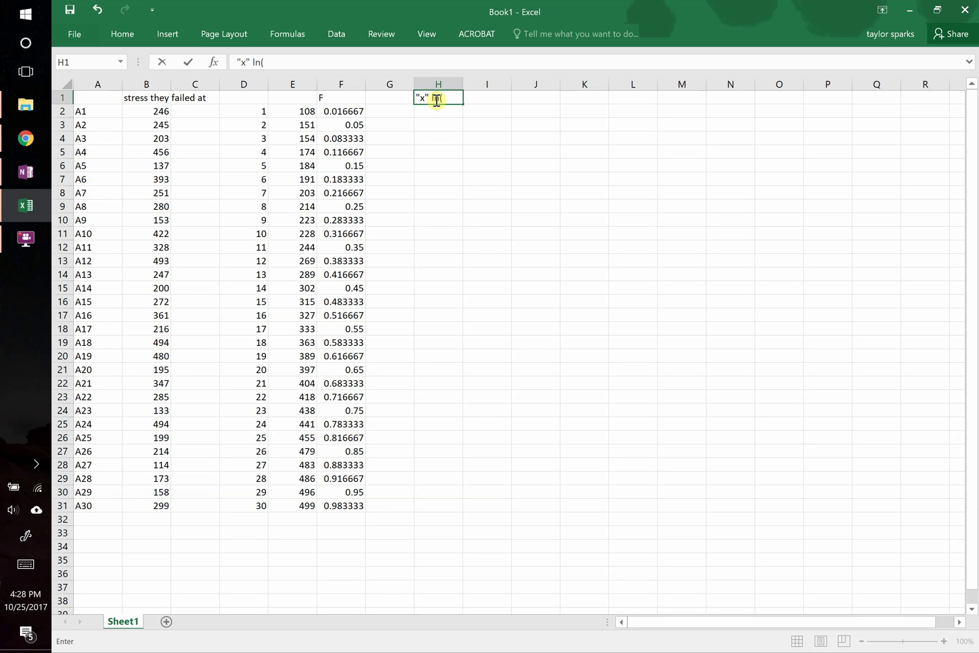
text(strength at failure)
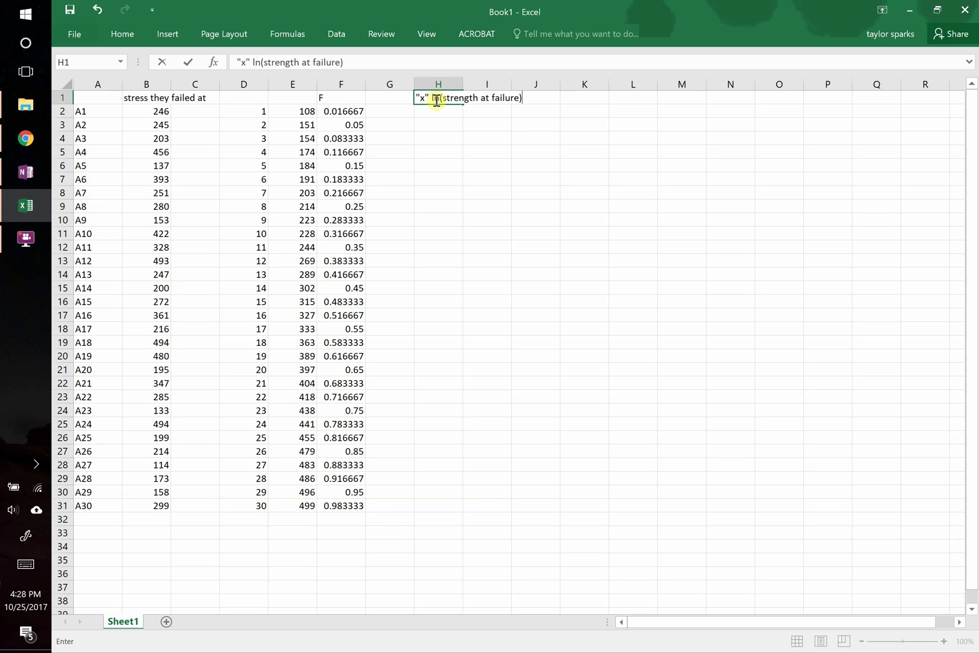
key(Tab)
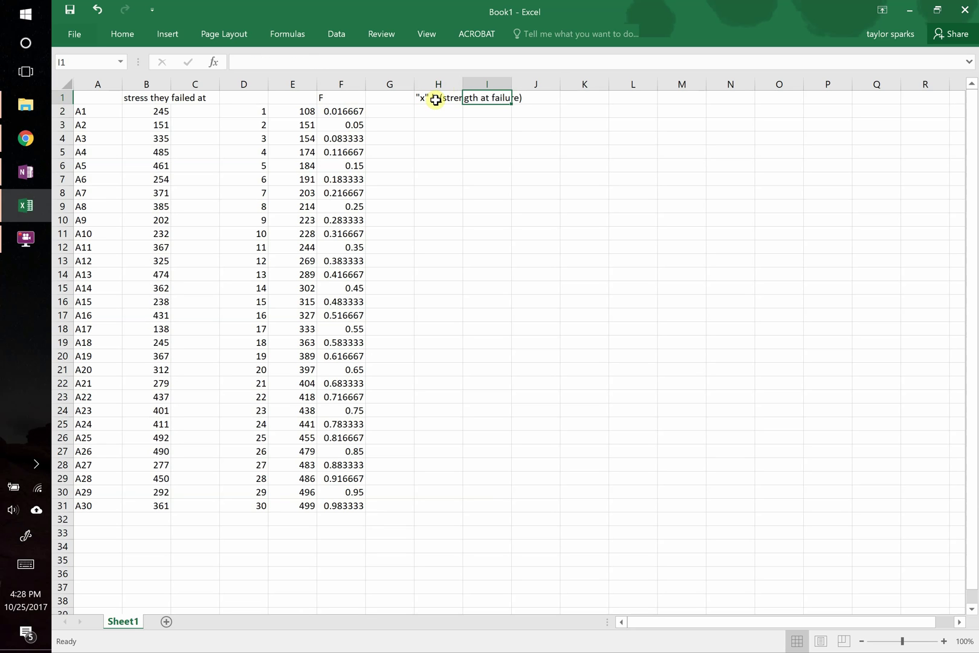
drag(463, 85, 534, 90)
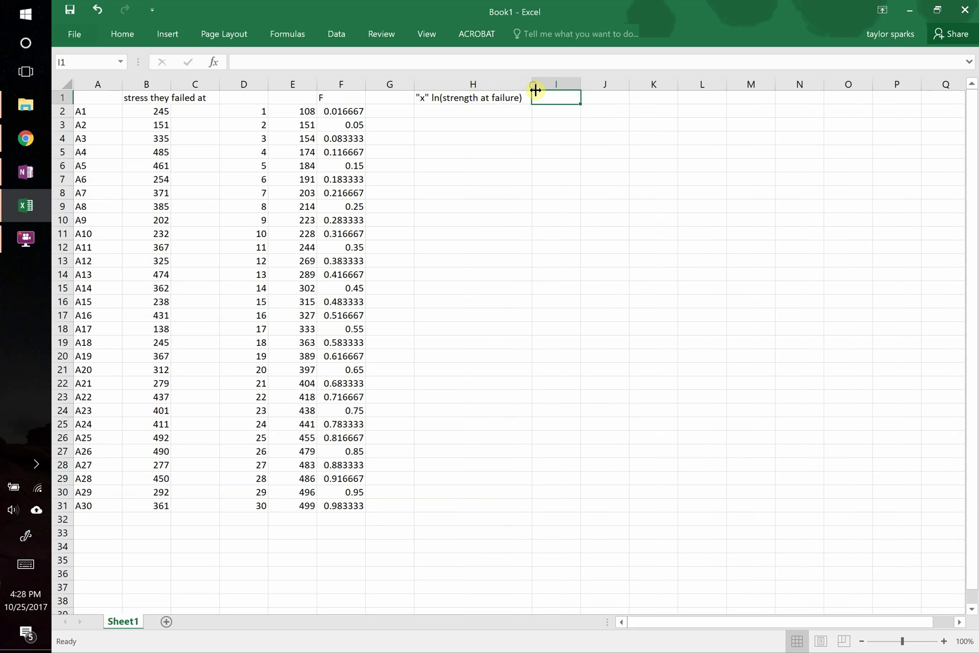
text("y" ln(ln(1/(1-F)
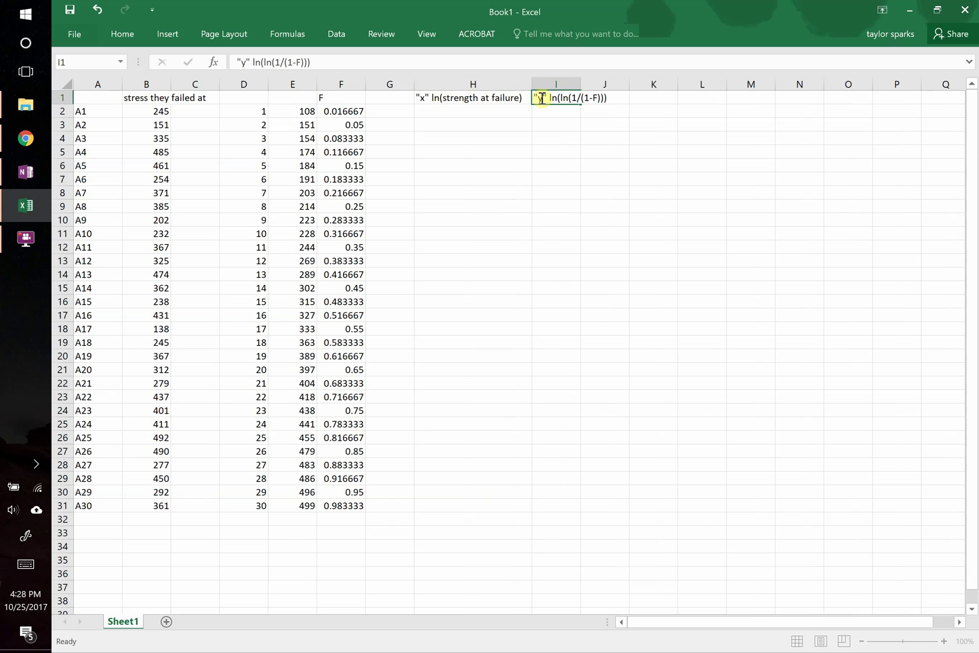
Enter =LN(E2) in H2, label E1 'ranked failure stress', and fill H2 down to H31
click(467, 112)
text(=)
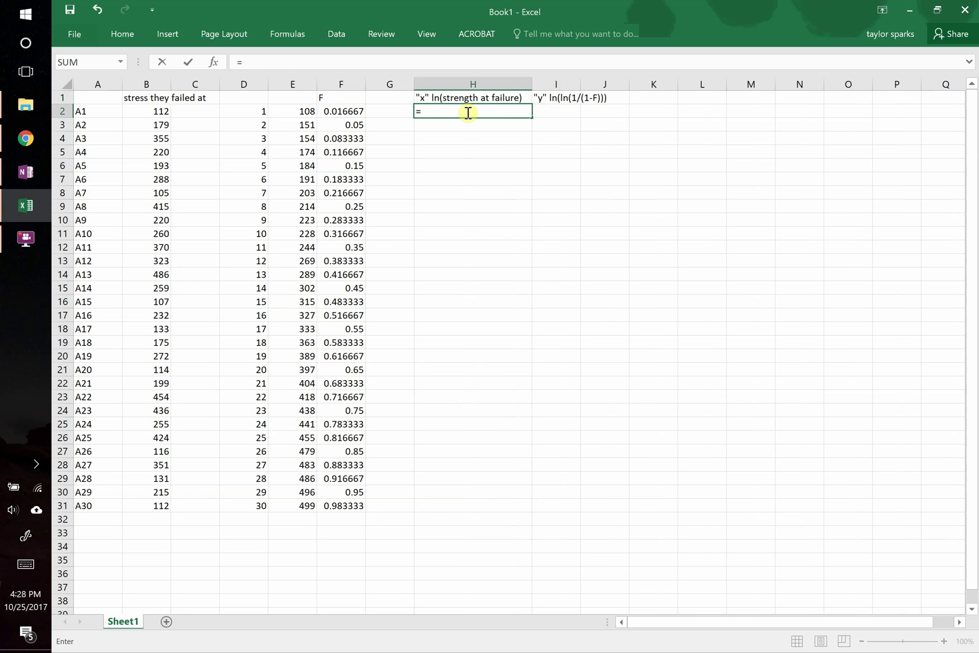
text(ln()
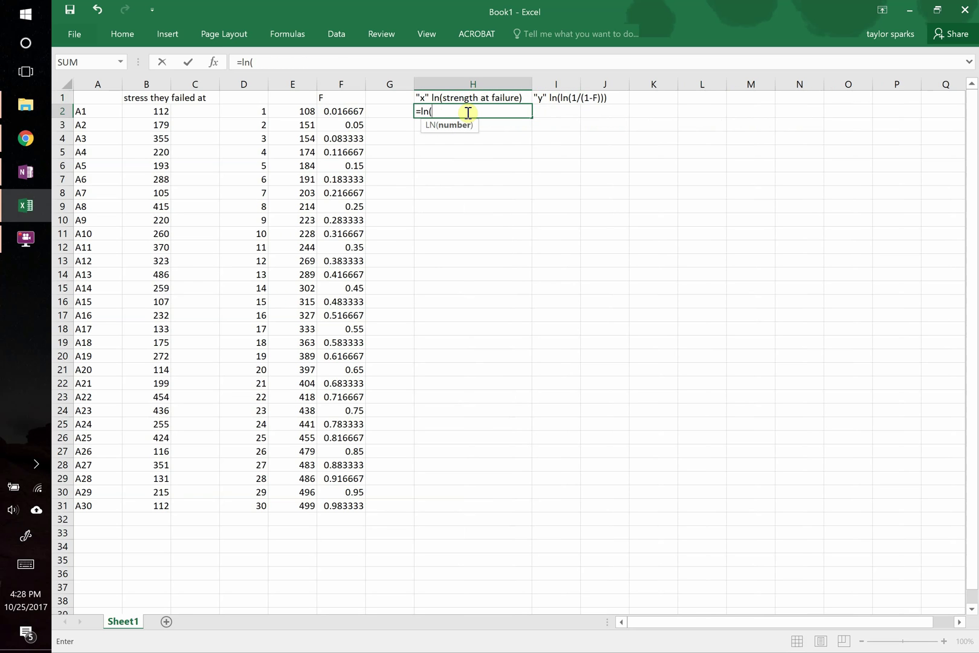
click(301, 111)
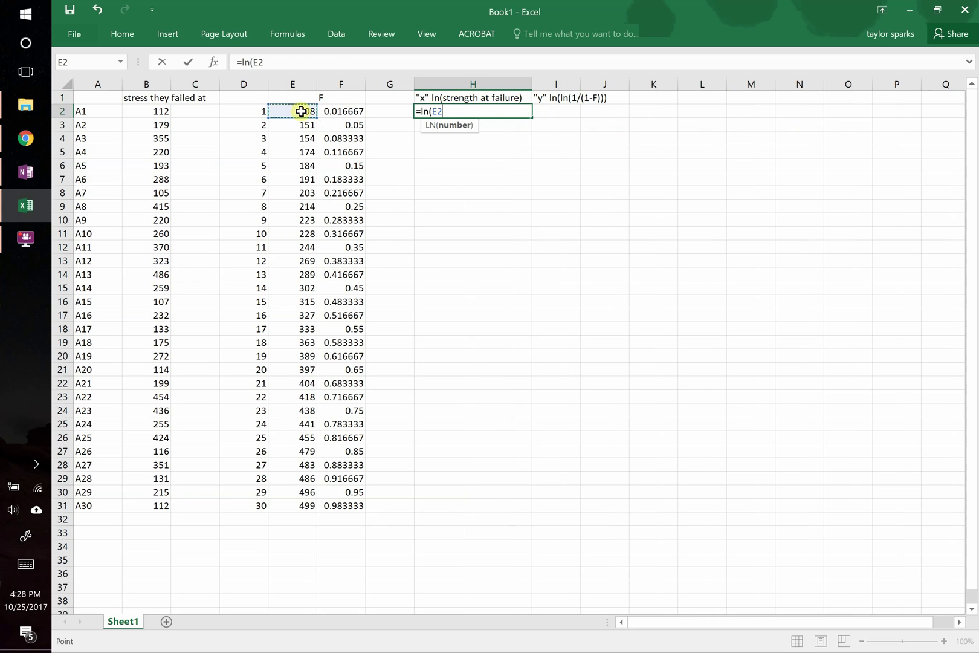
text())
key(Return)
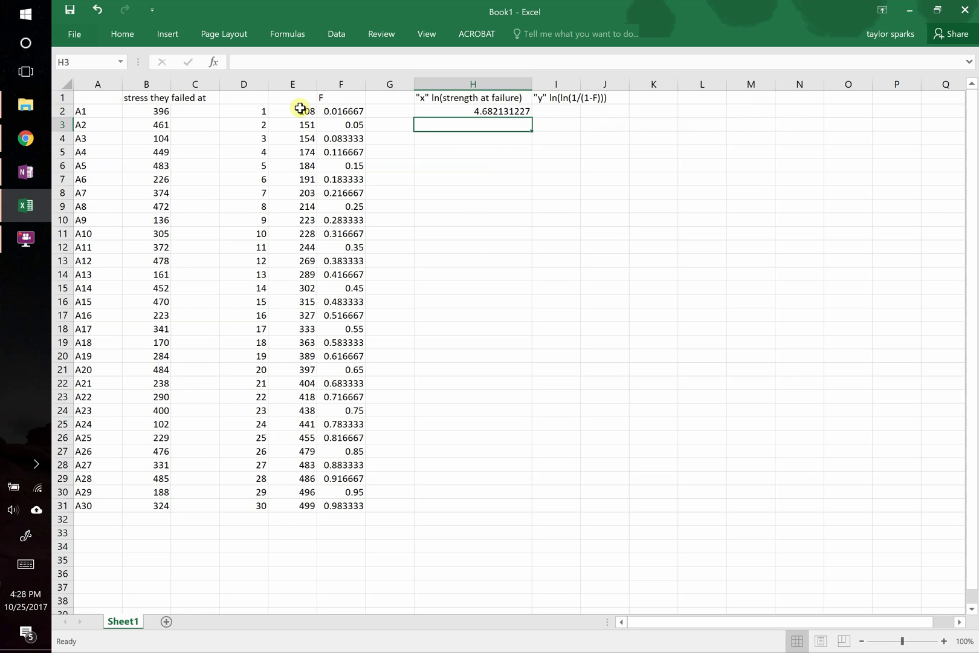
click(301, 98)
text(ranked fai)
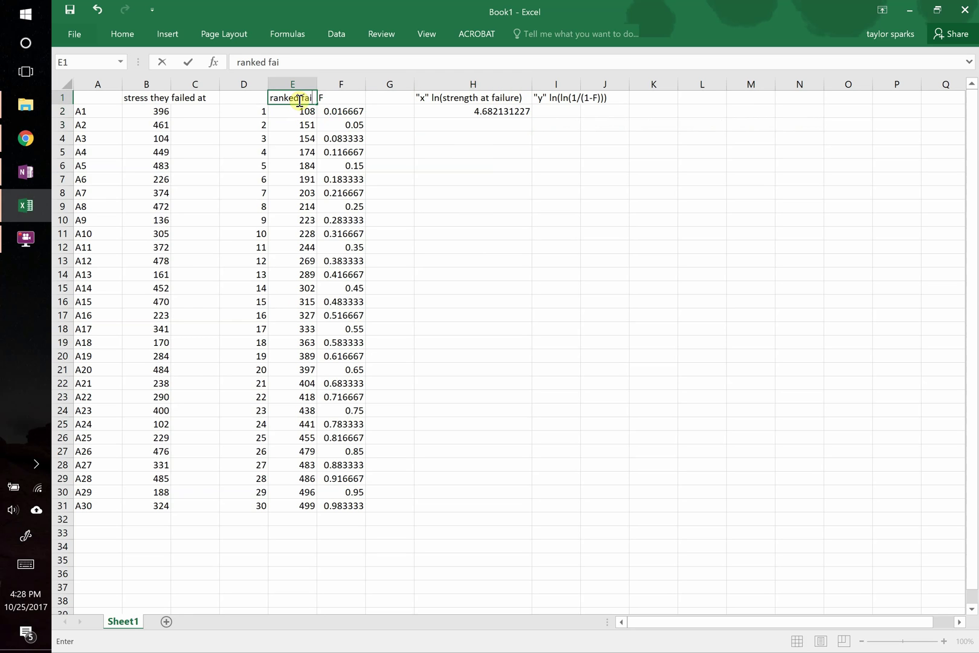
text(lure stress)
key(Return)
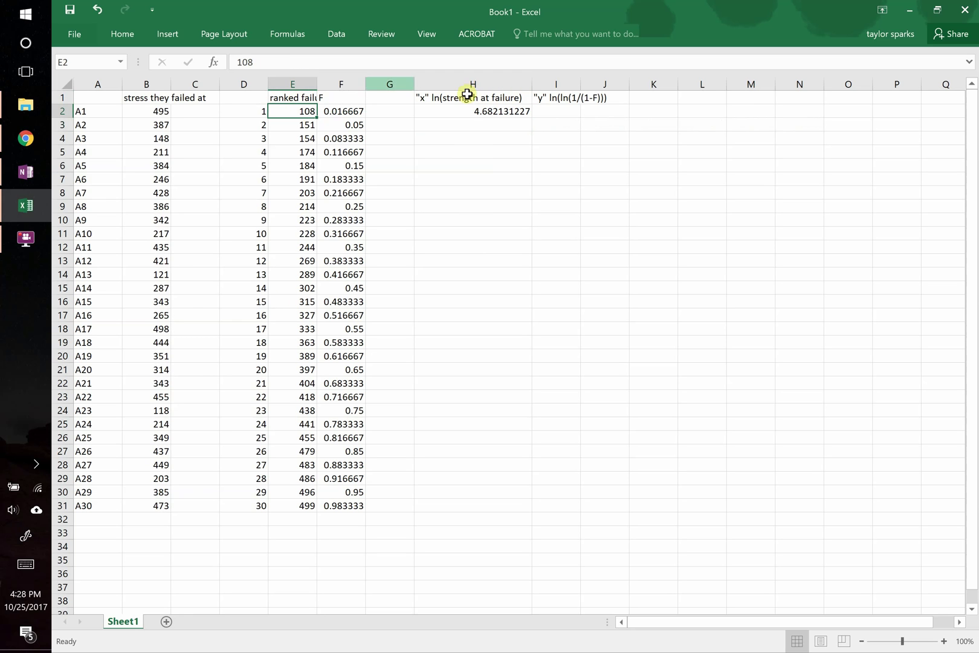
click(471, 112)
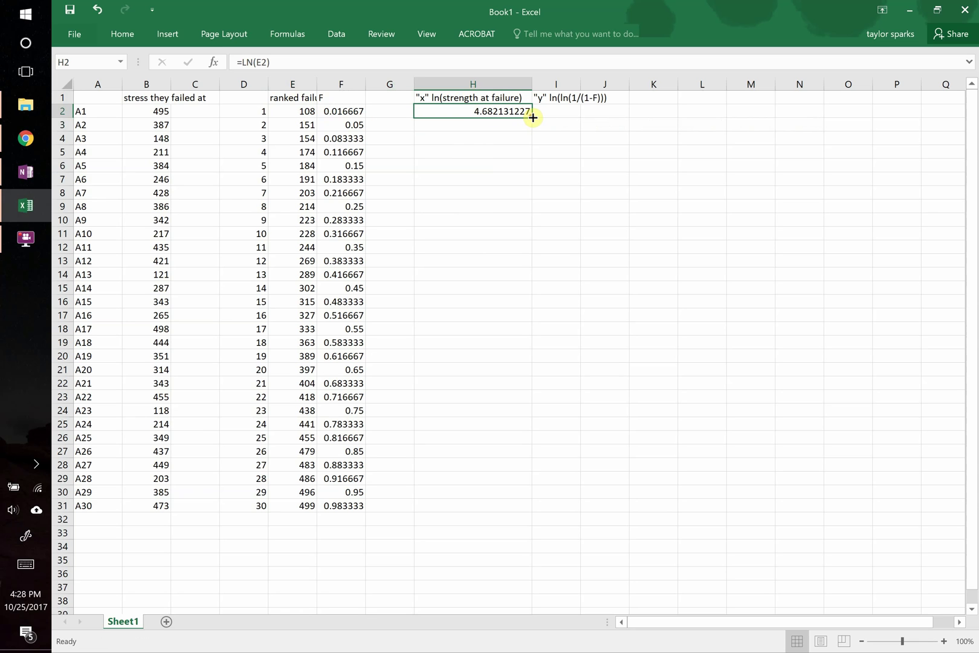
drag(533, 117, 509, 515)
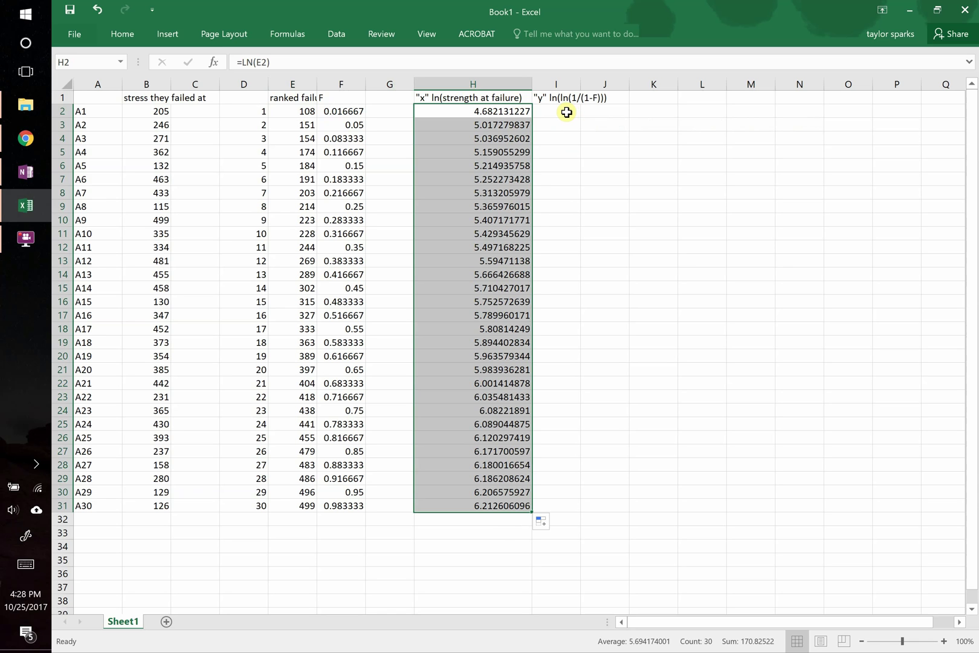
Enter =LN(LN(1/(1-F2))) in I2 and fill it down to I31
click(566, 113)
text(=)
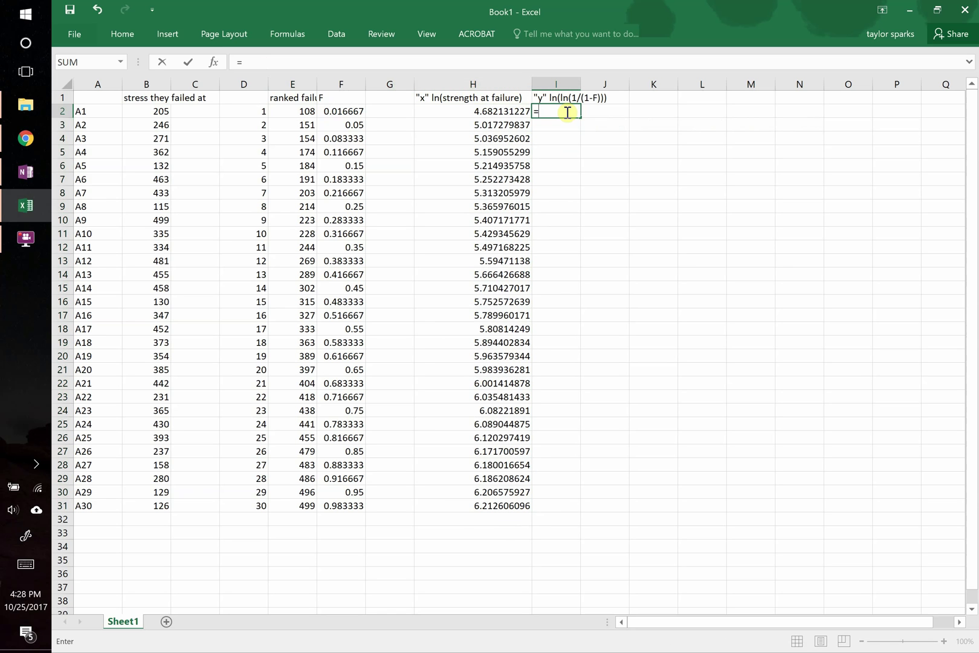
text(ln(ln(1/)
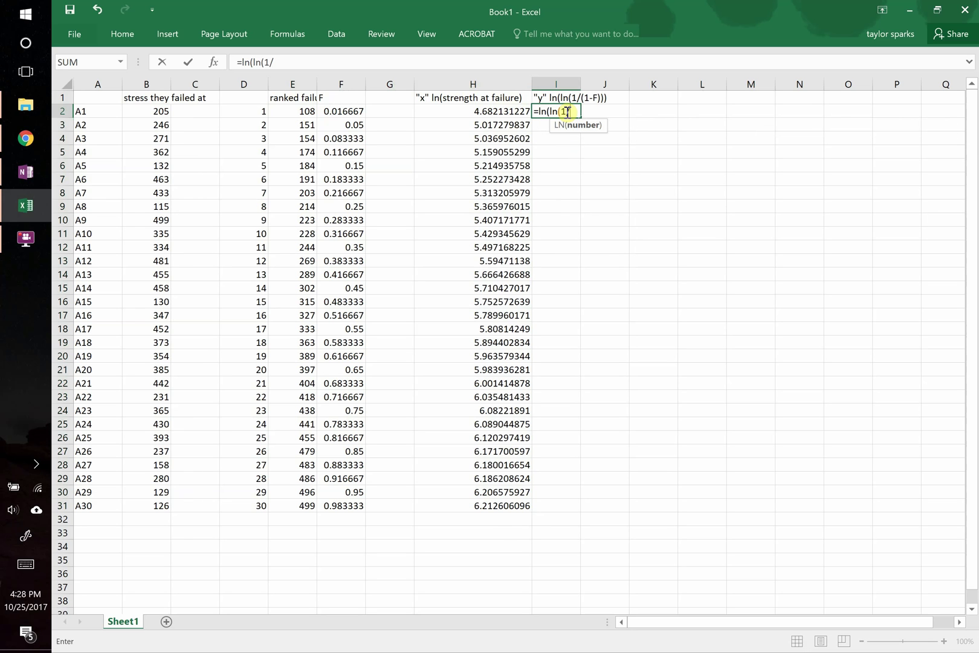
text((1-)
click(352, 111)
text()))
key(Return)
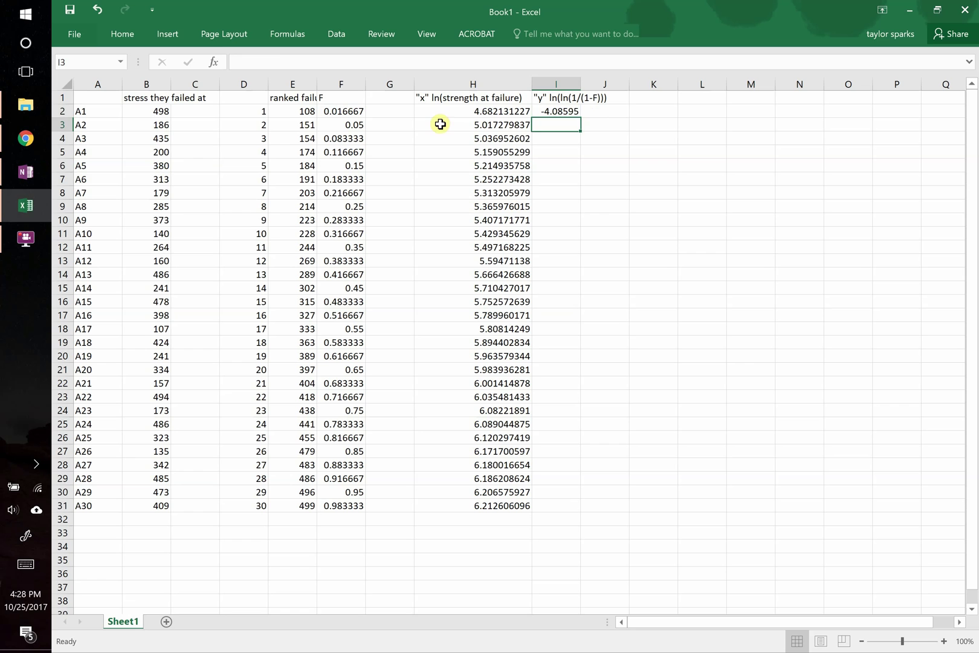
click(567, 111)
double_click(579, 118)
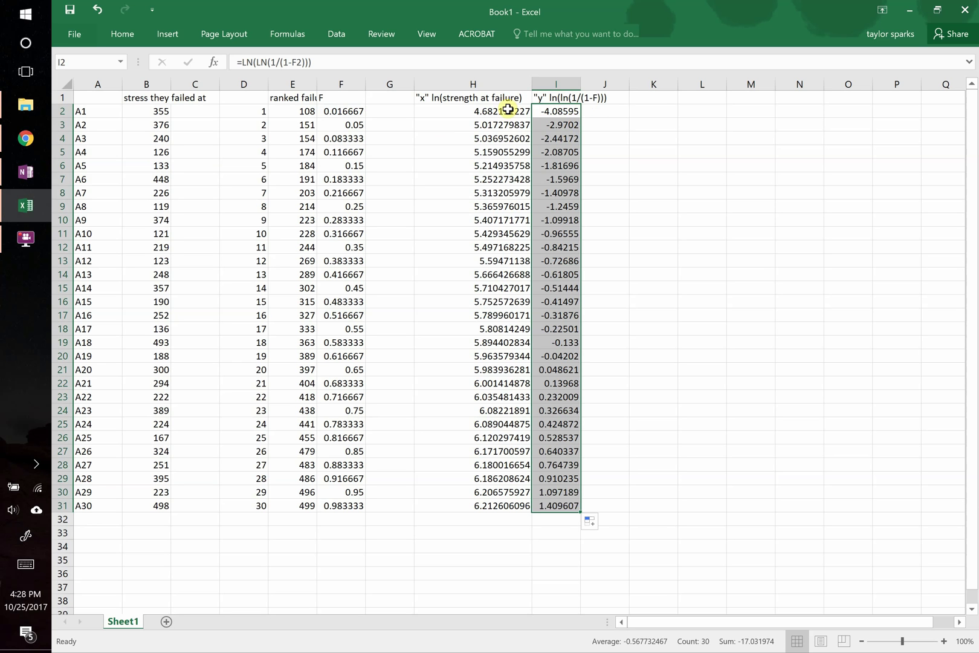
Insert a scatter chart of H2:I31 and move it beside the data over columns J–P
drag(508, 109, 540, 505)
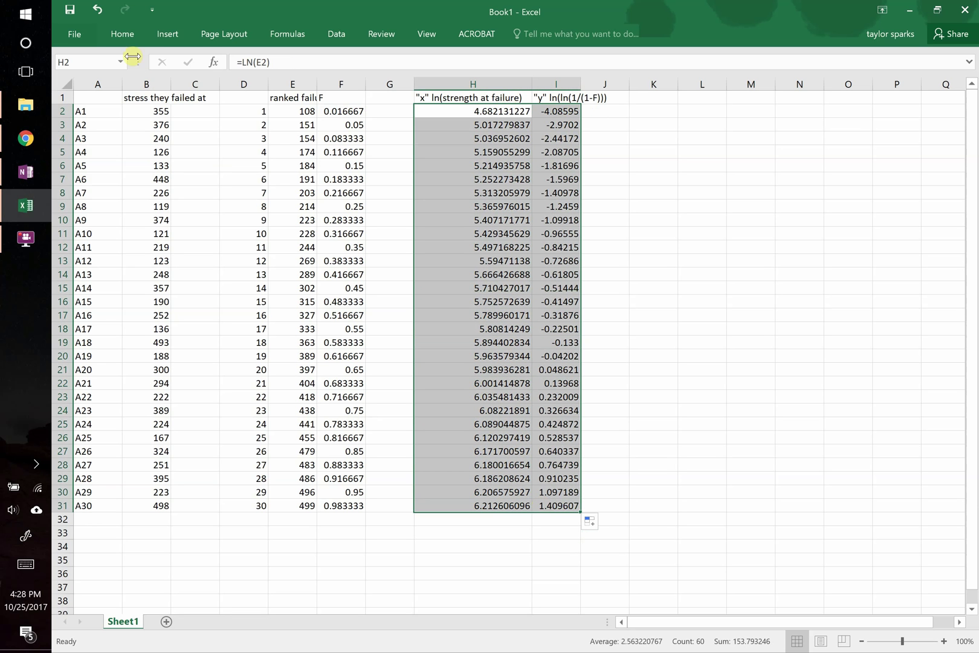
click(168, 34)
click(505, 94)
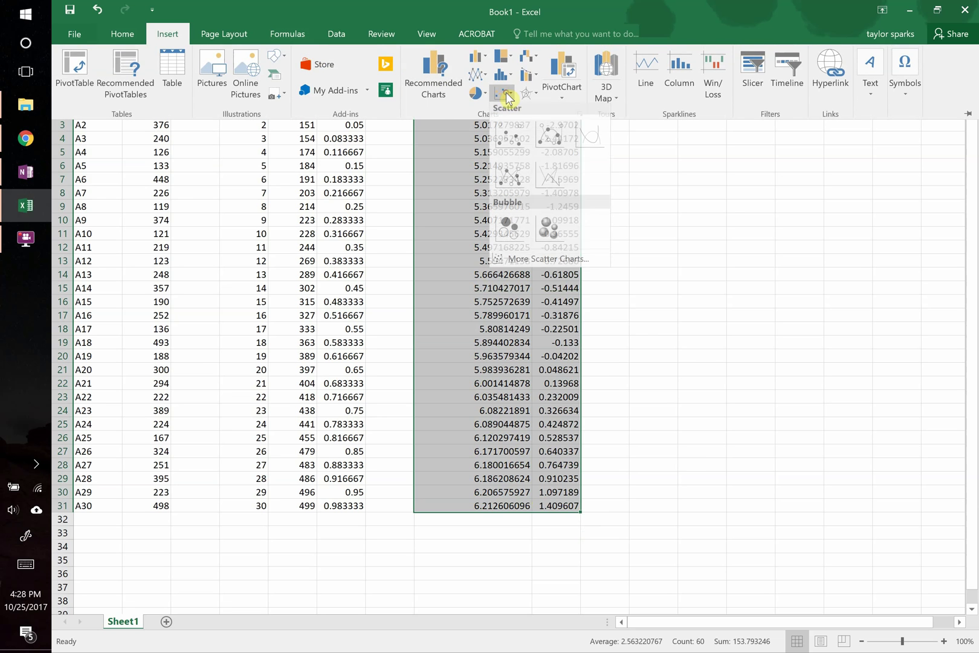
click(510, 131)
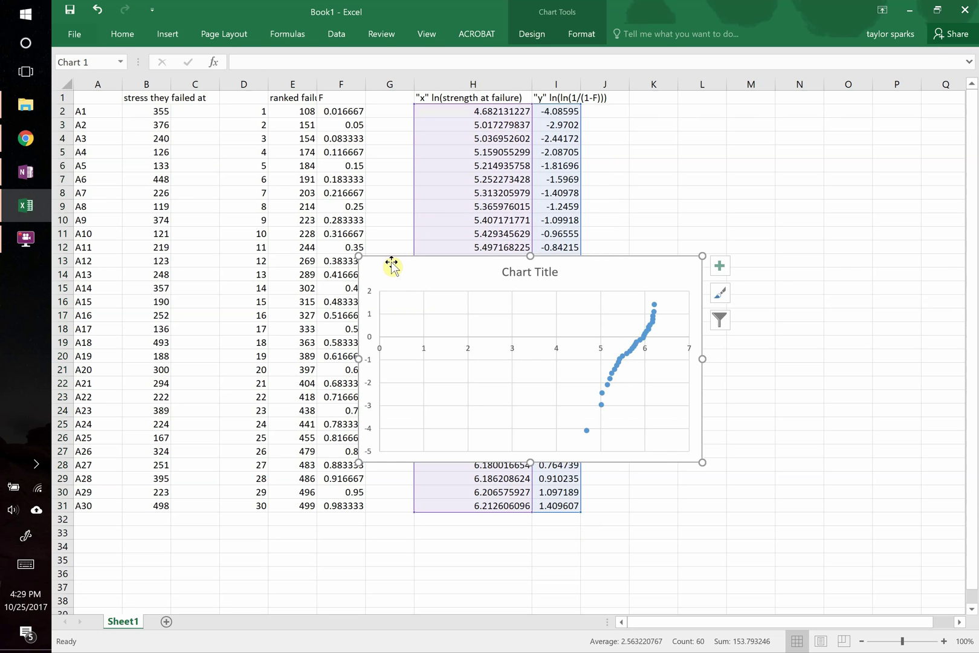
drag(387, 260, 617, 107)
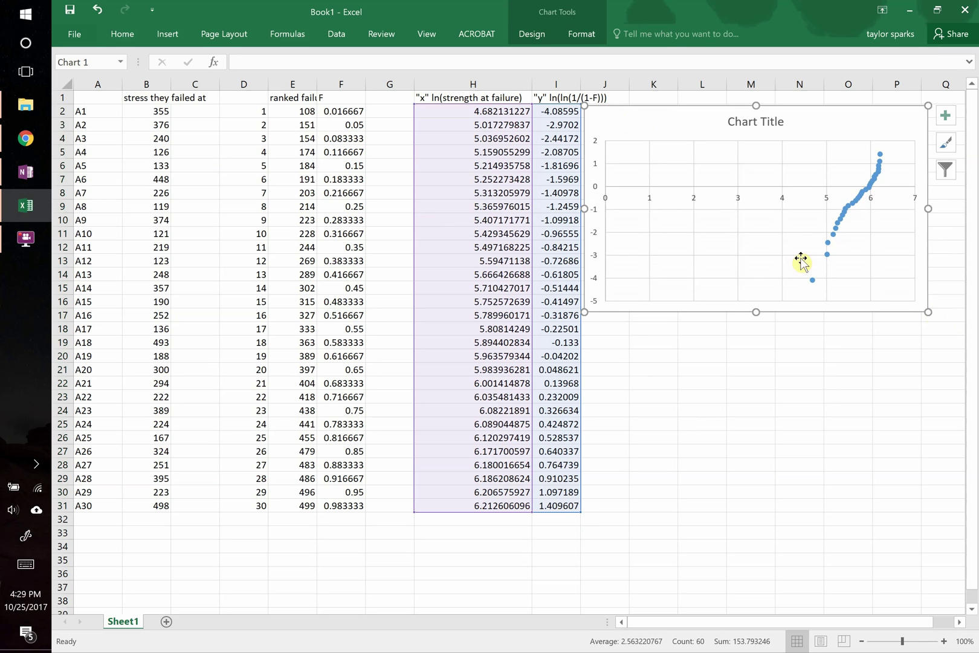
click(784, 188)
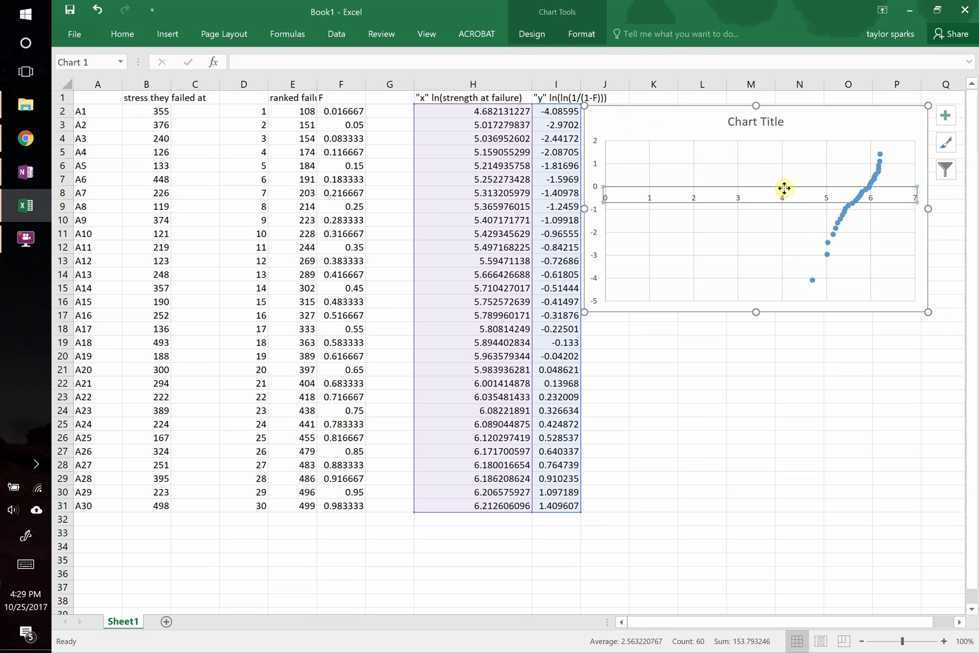
Look through the chart's gridline and axis formatting options
double_click(784, 193)
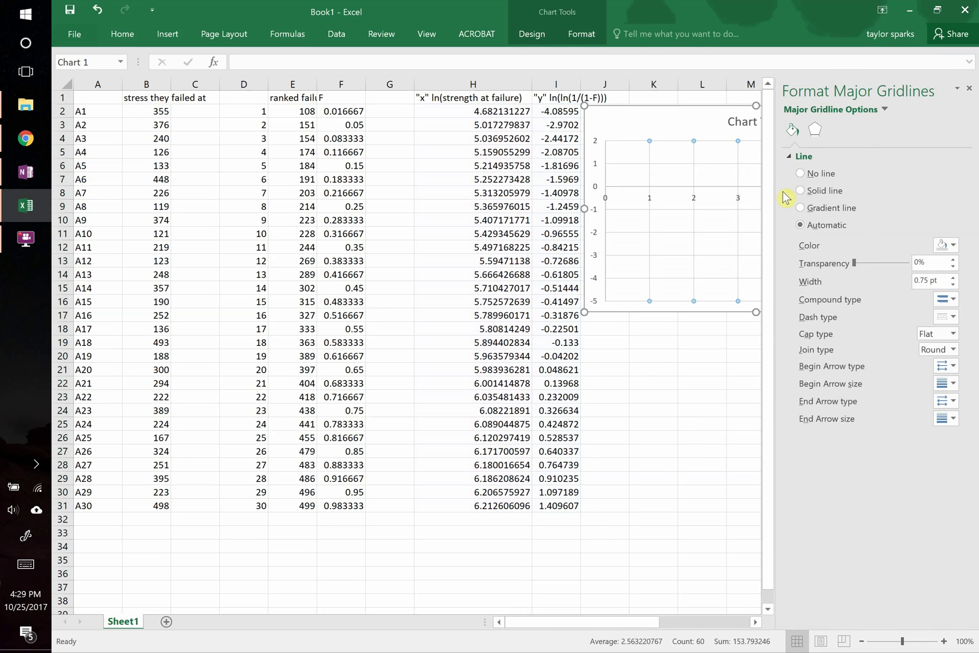
click(811, 135)
click(797, 133)
click(597, 187)
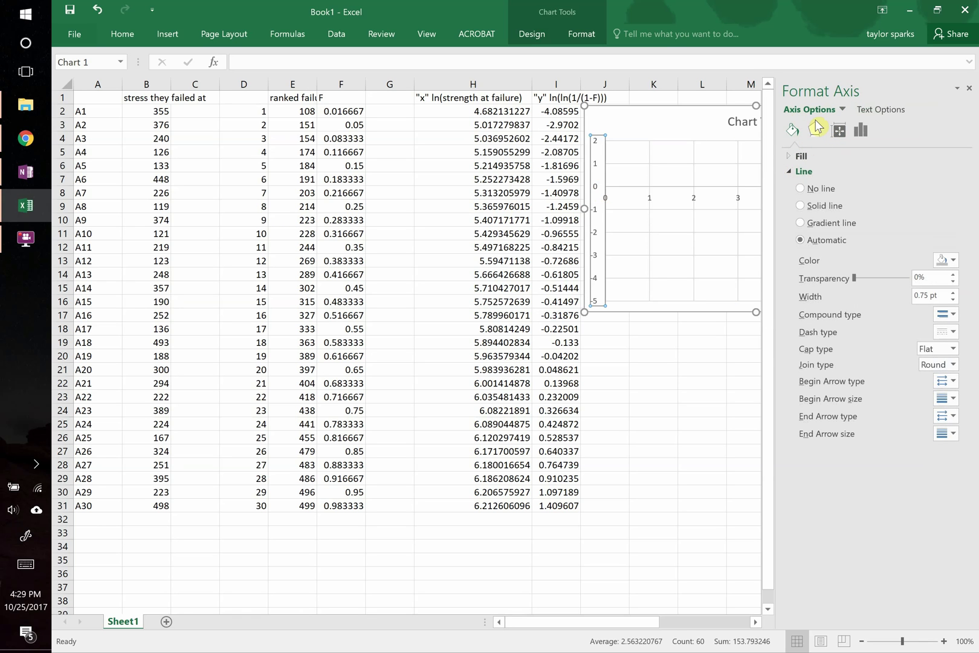
click(839, 130)
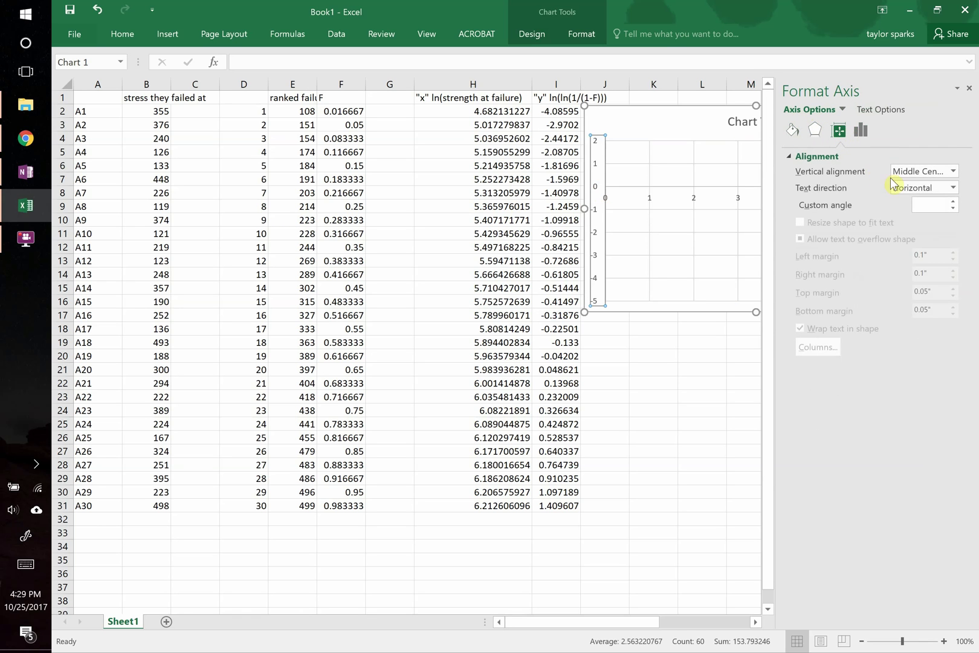
click(865, 132)
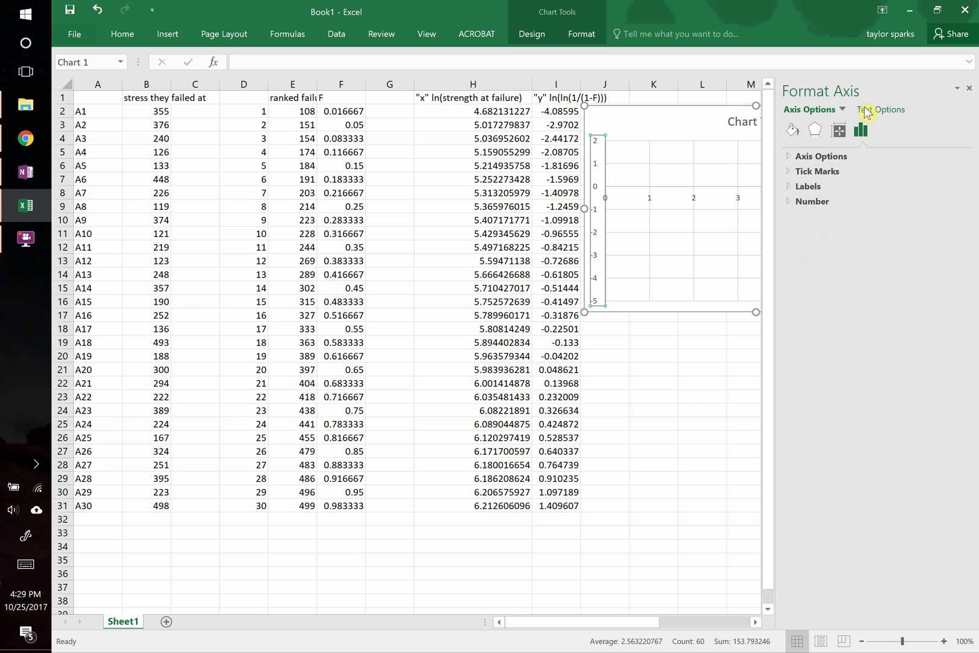
click(793, 158)
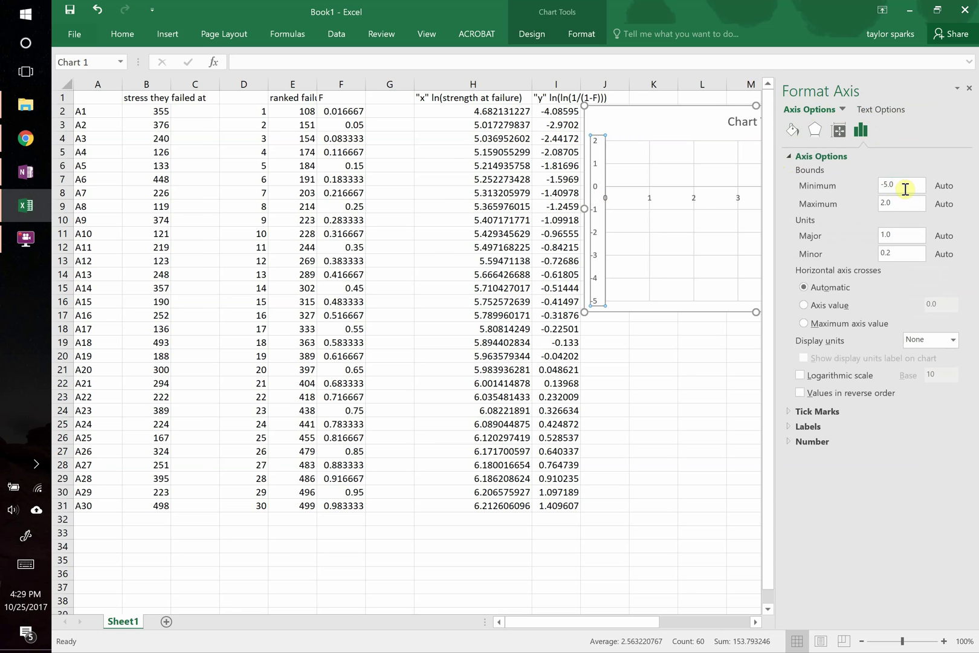
scroll(639, 356, right, 3)
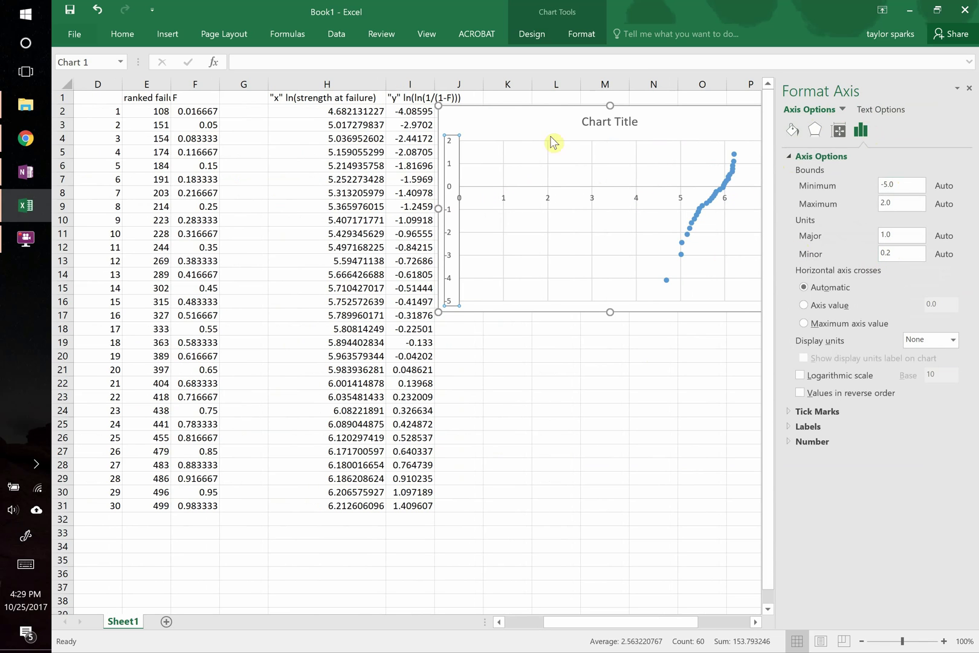
click(549, 194)
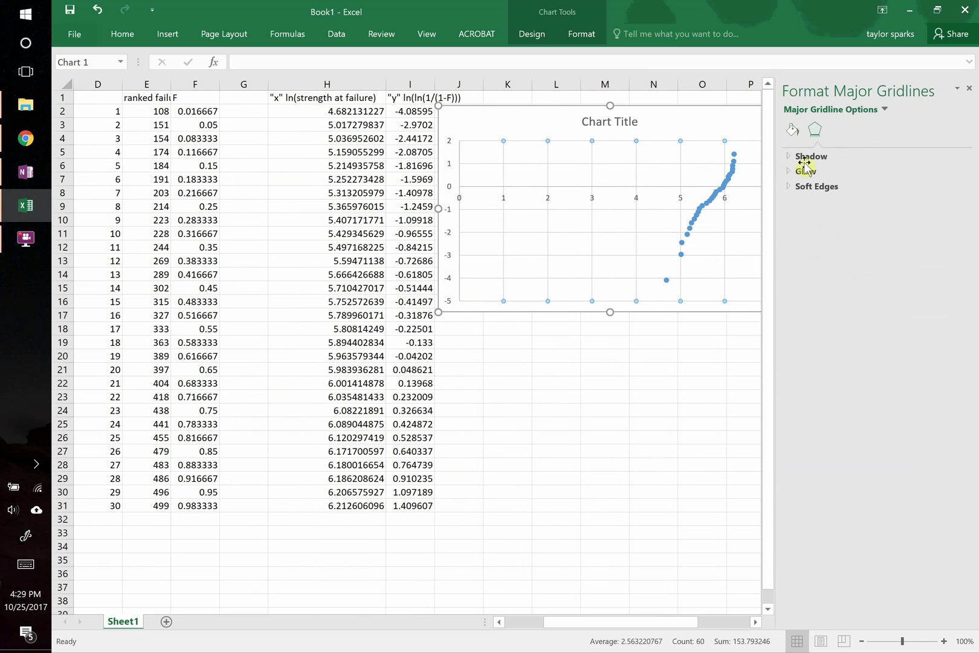
Set the horizontal axis bounds to minimum 4 and maximum 6.5
click(590, 195)
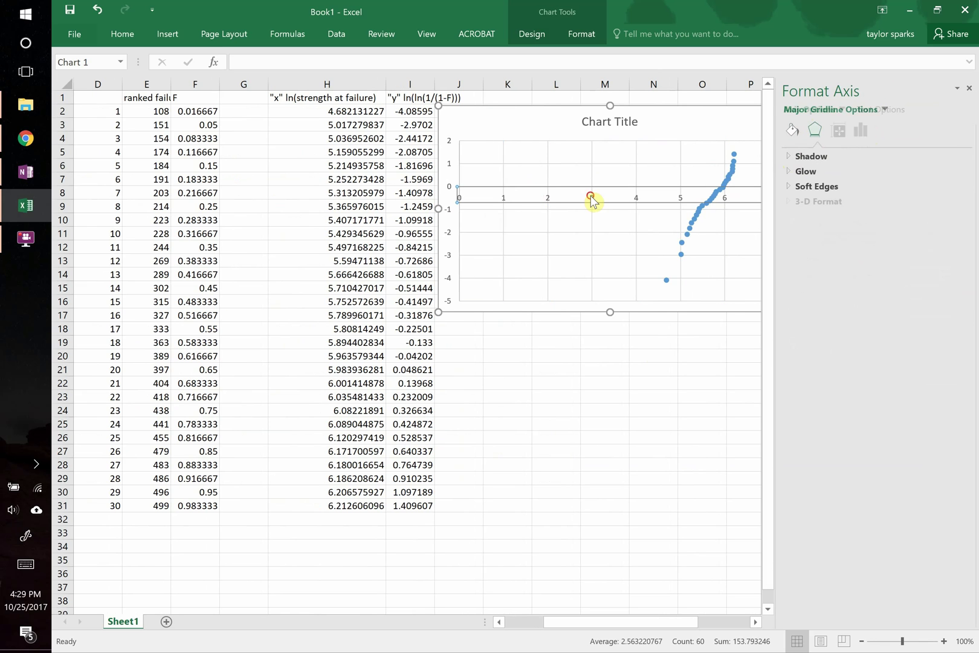
right_click(591, 199)
click(861, 130)
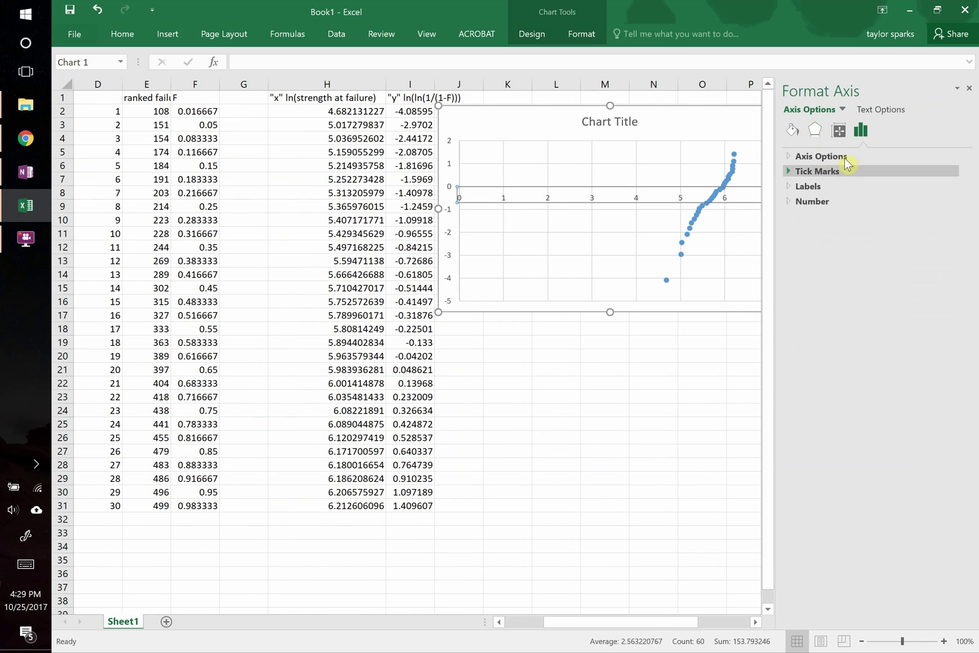
click(797, 156)
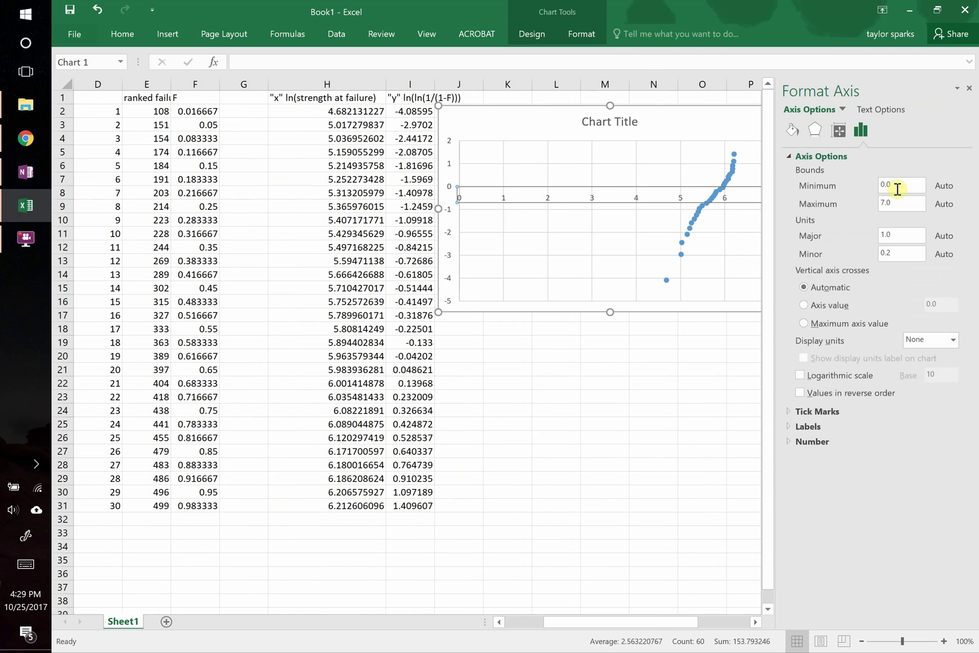
drag(895, 193, 856, 188)
text(4)
drag(919, 203, 895, 203)
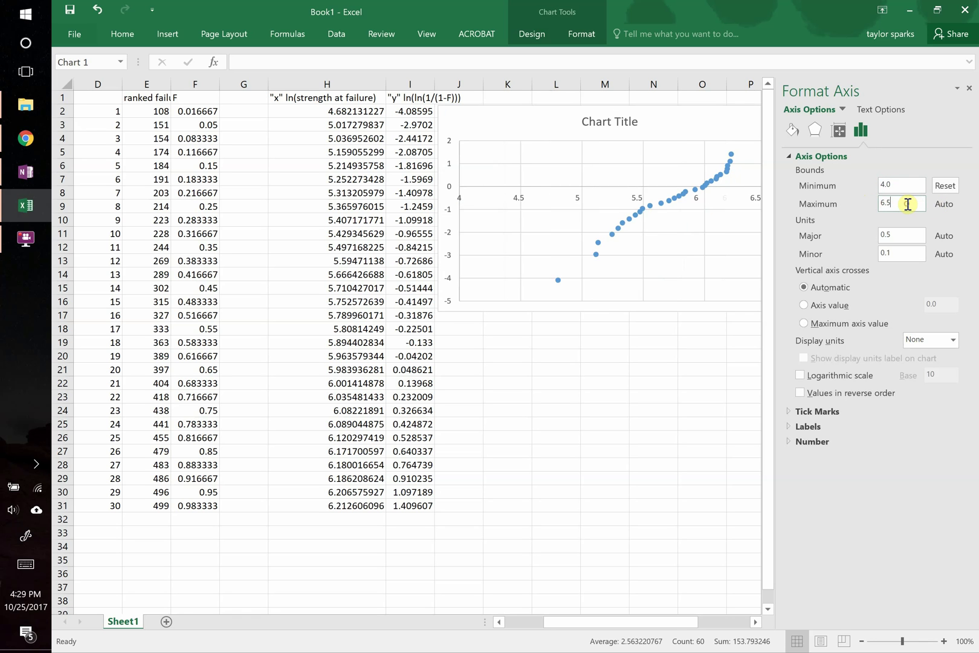
text(6.5)
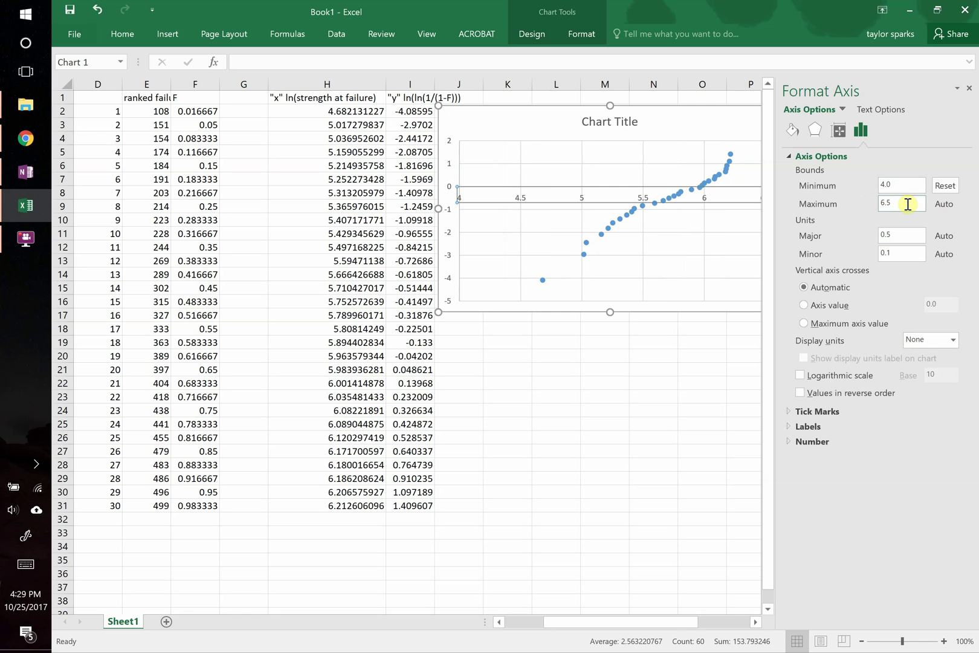
Add a linear trendline showing its equation and R² value, shifting the label left
click(970, 89)
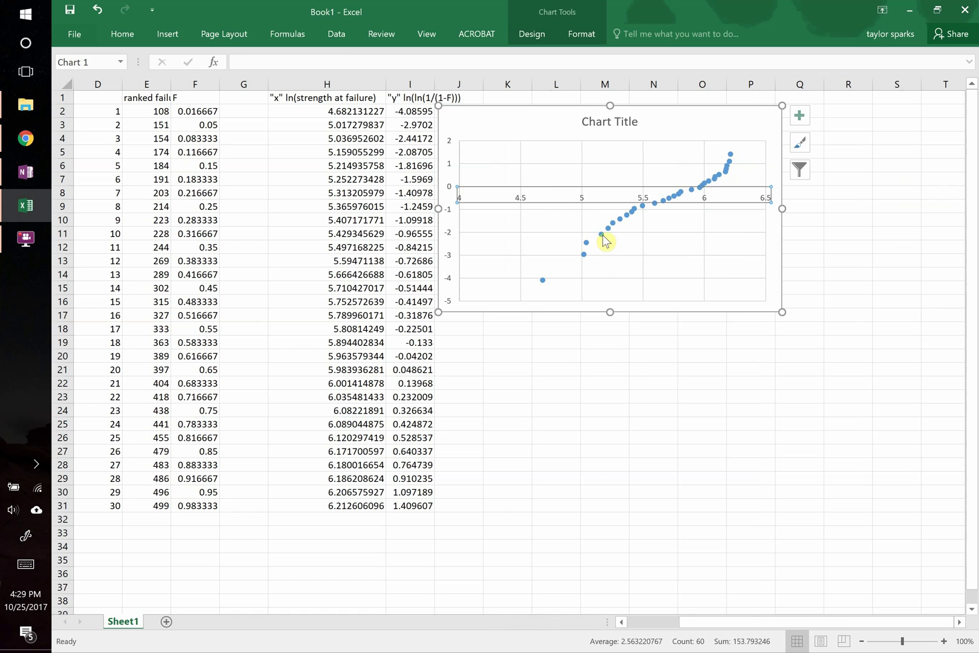
click(604, 237)
right_click(604, 237)
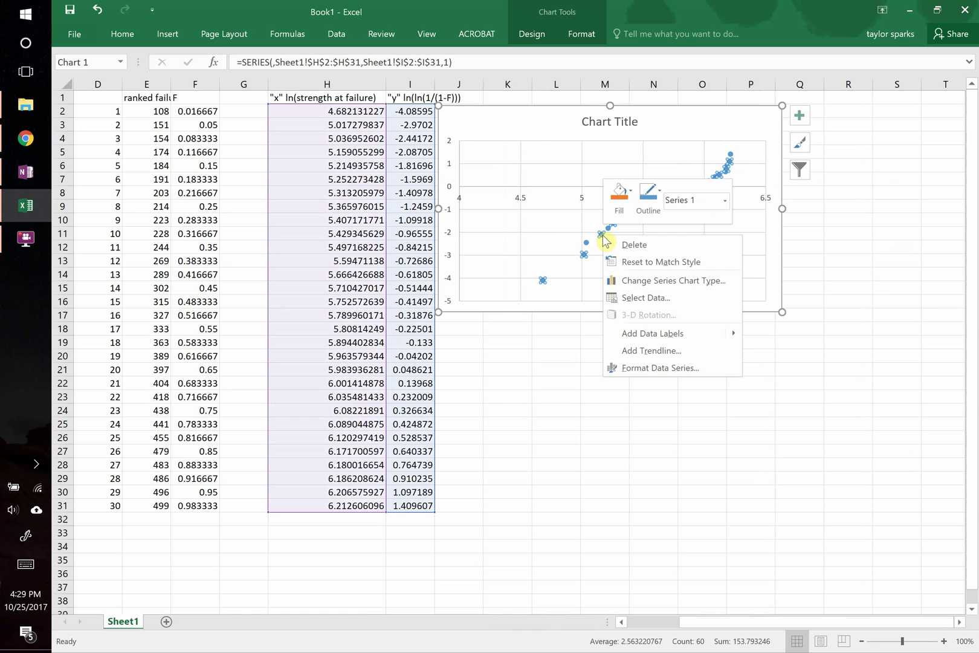
click(648, 352)
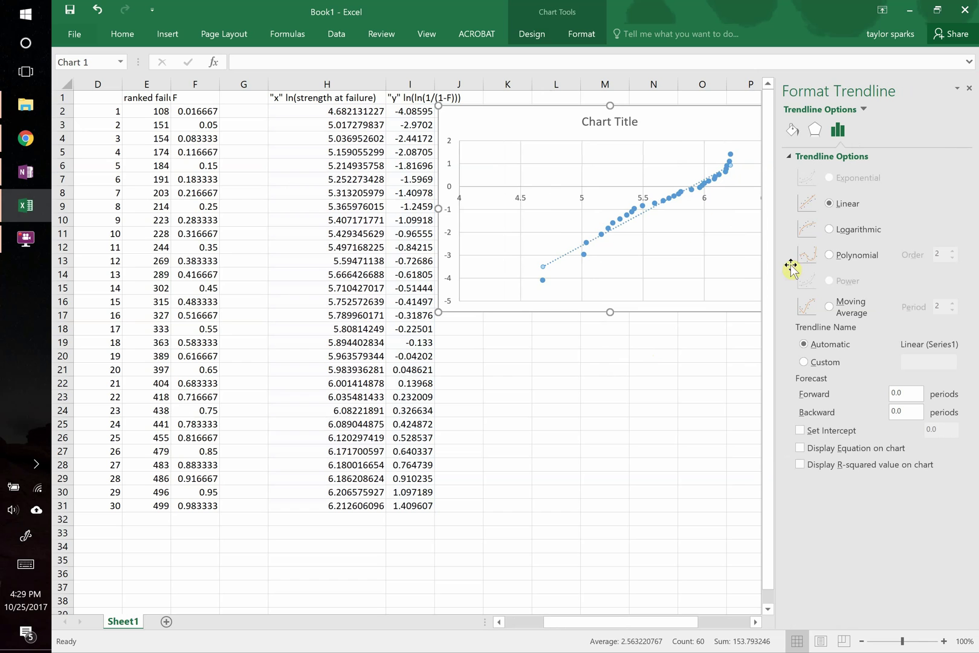
click(822, 449)
click(821, 463)
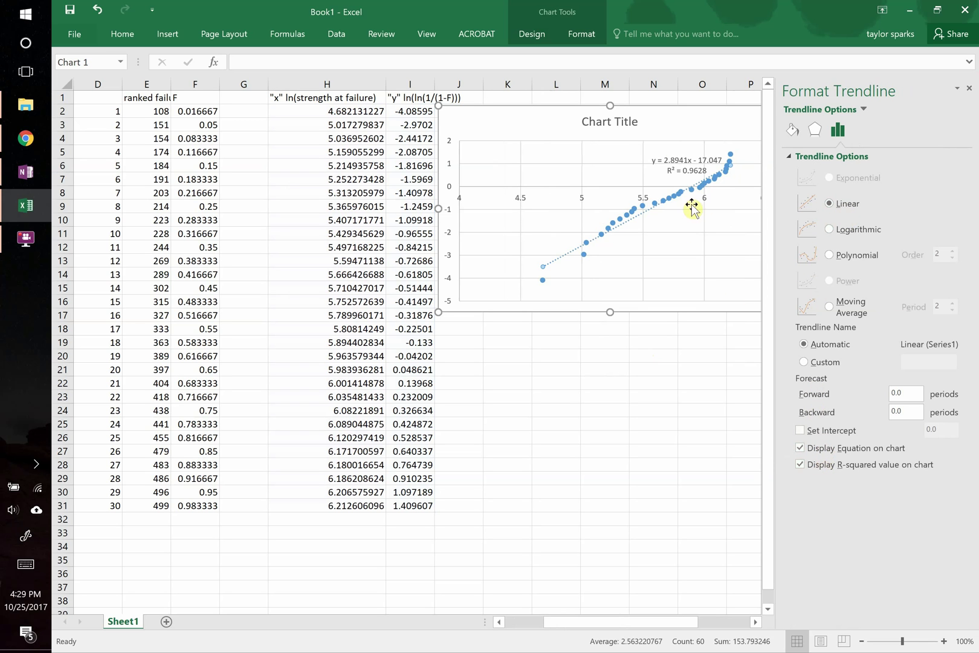
drag(678, 160, 624, 152)
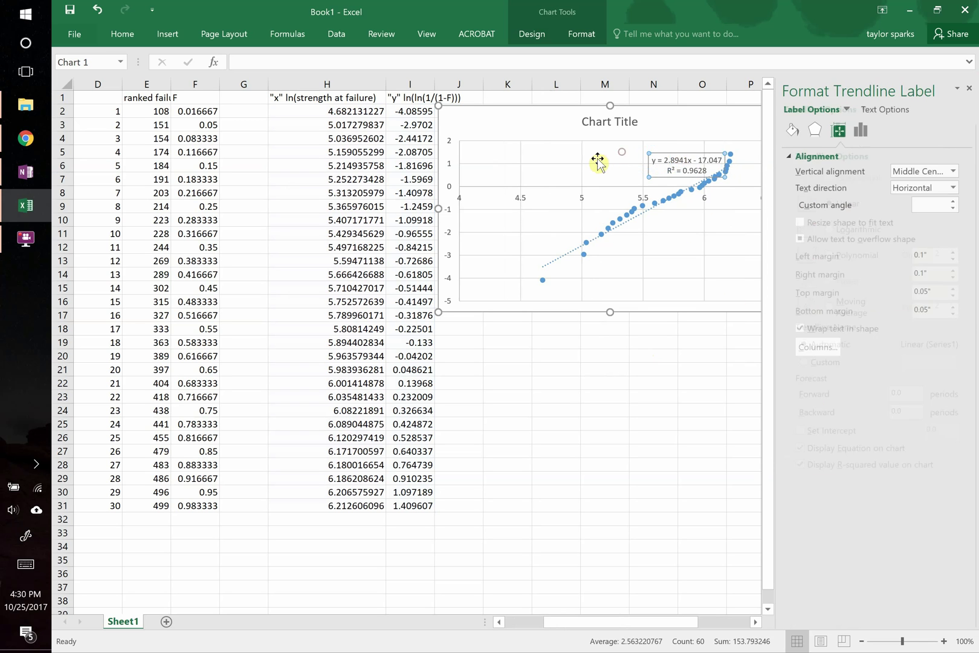
Delete the chart title
click(576, 346)
click(613, 123)
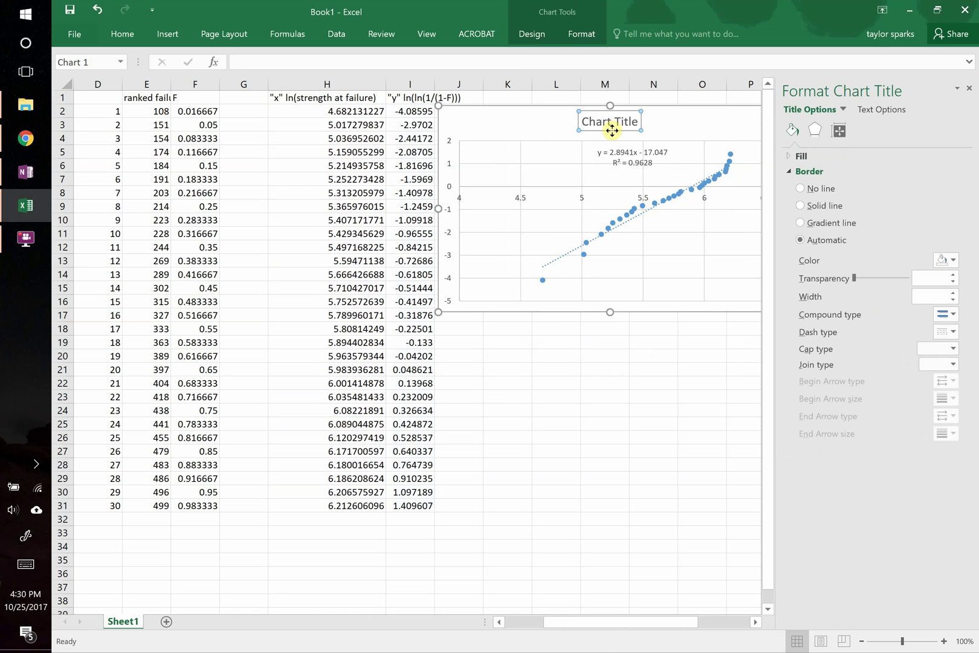
key(Delete)
Close the Format Shape pane and inspect the slope 2.8941 in the trendline equation
click(659, 372)
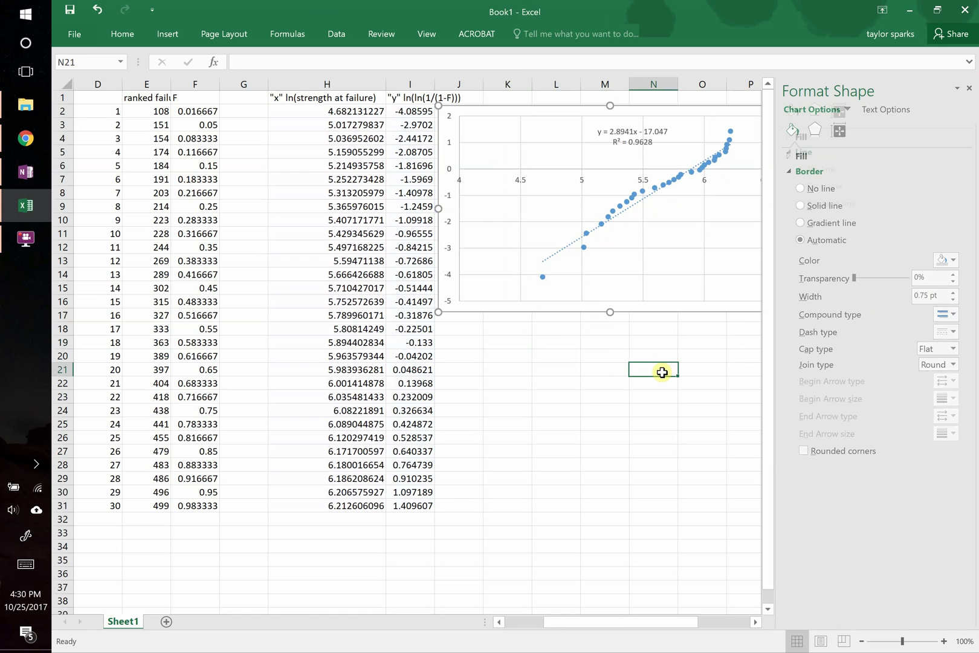
click(969, 88)
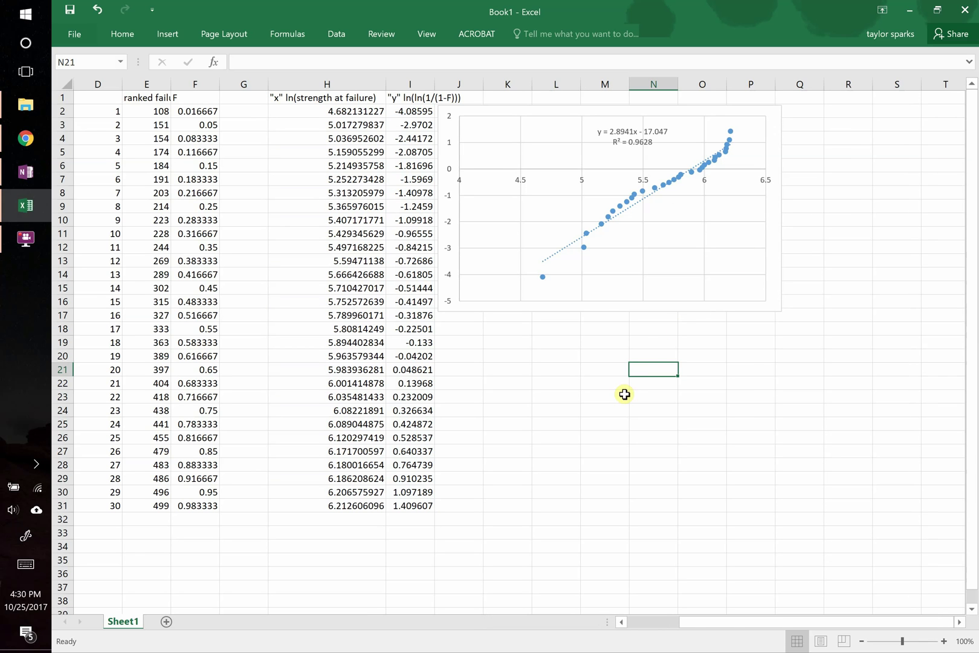
click(626, 131)
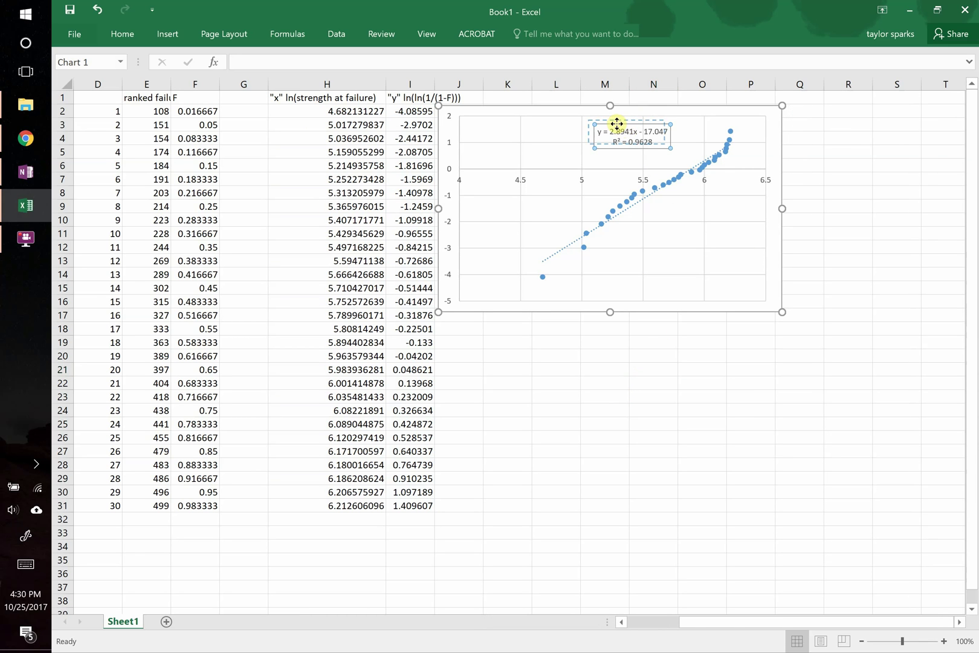
click(617, 125)
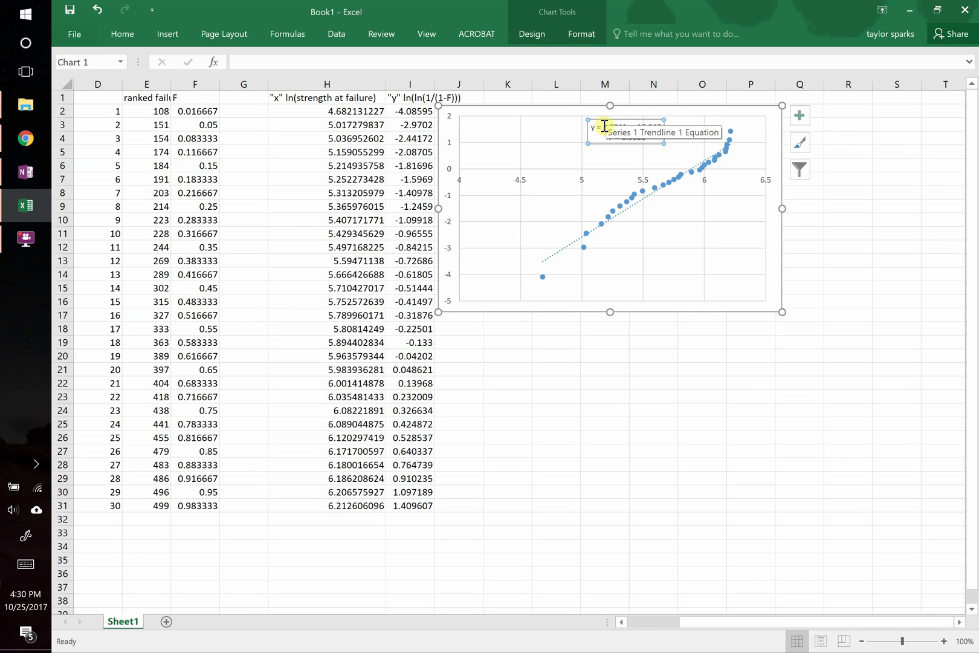
drag(597, 126, 632, 127)
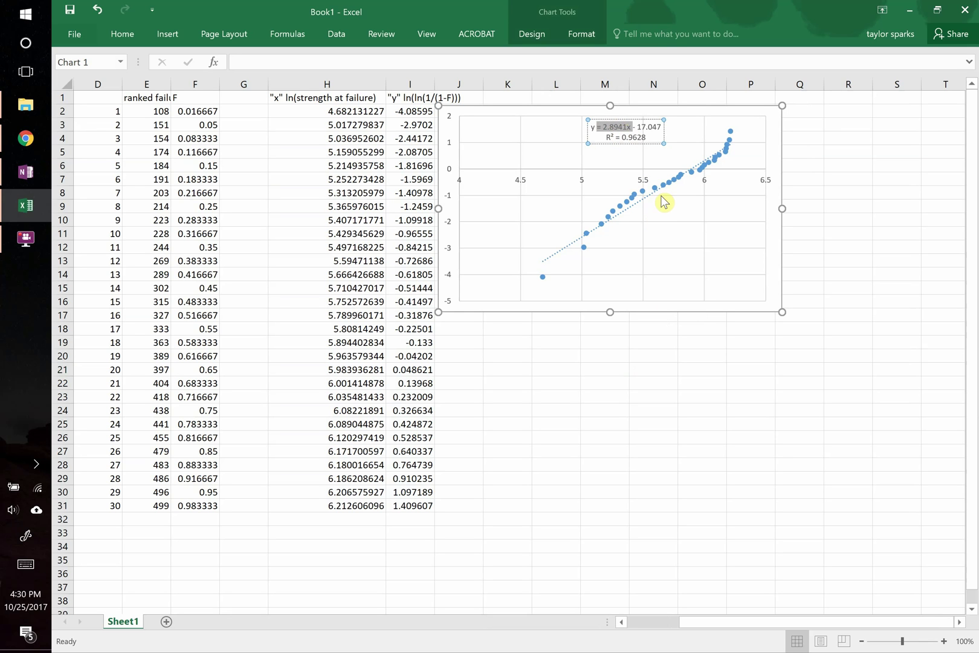
click(627, 127)
key(shift+Left)
key(shift+Left)
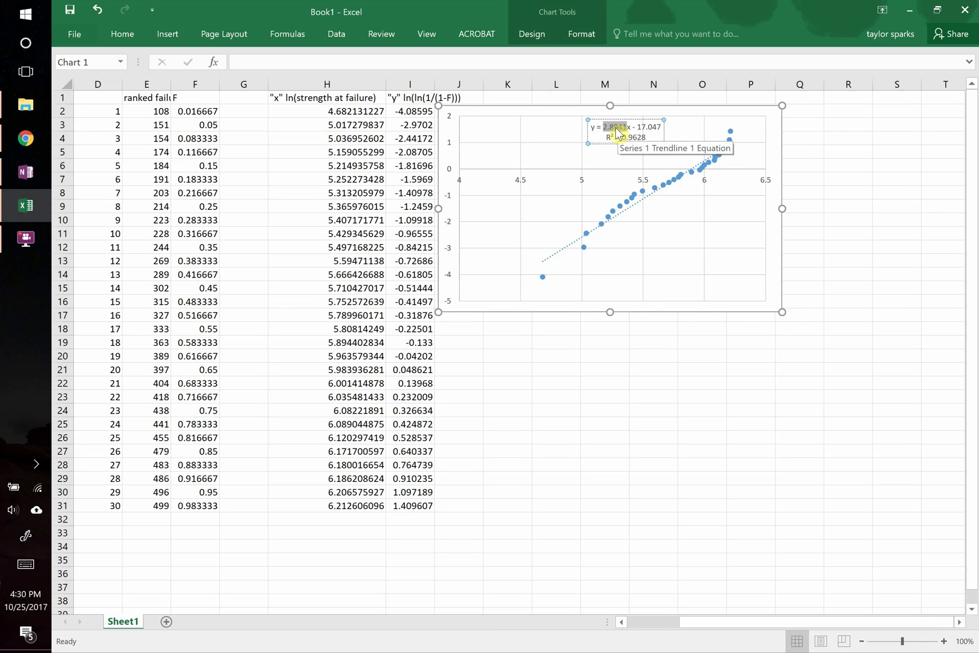
click(502, 343)
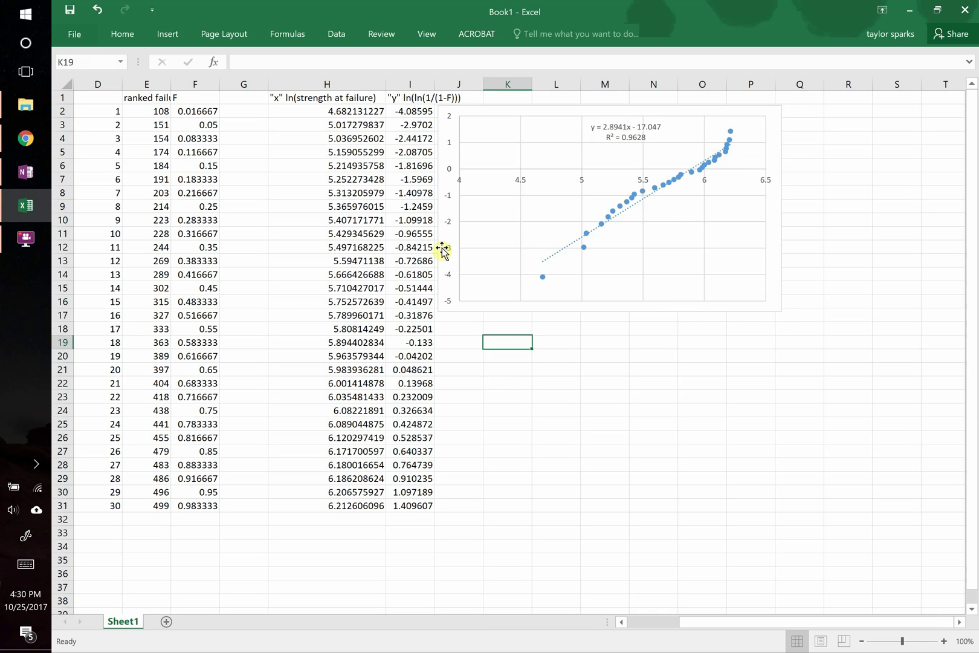